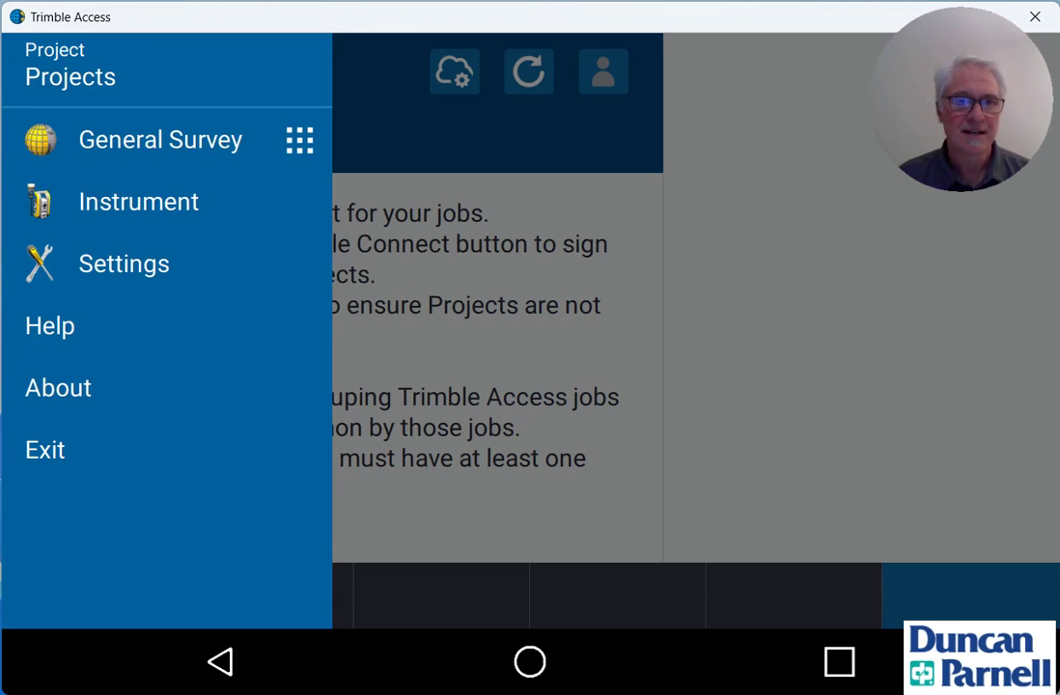
Create a new GNSS survey style named IBSS
{"action": "left_click", "coordinate": [124, 263]}
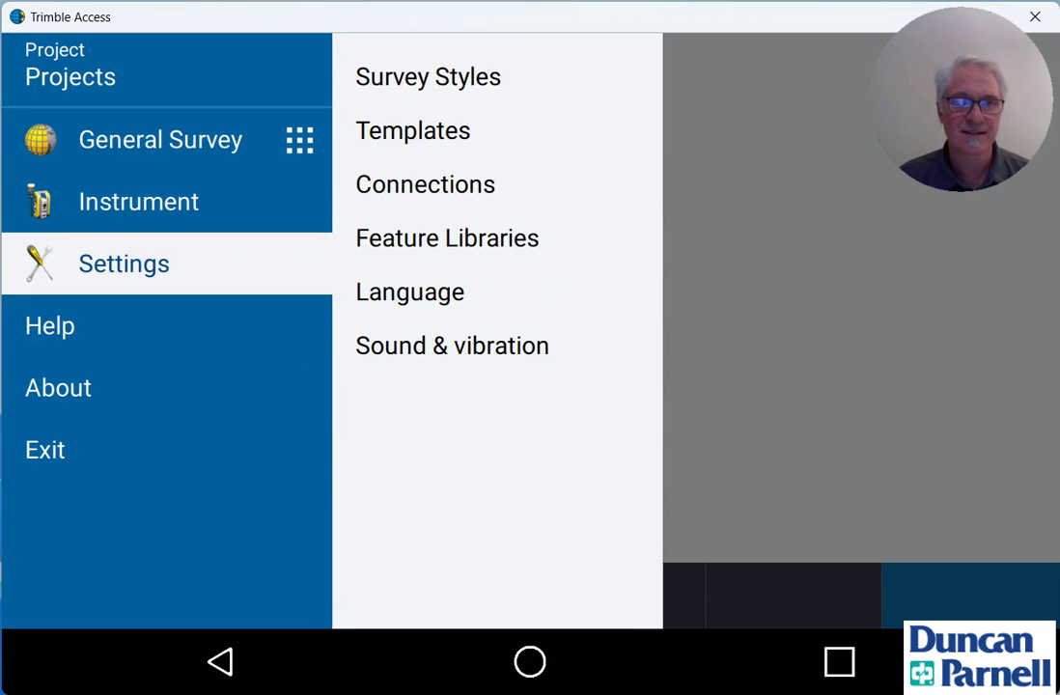
{"action": "left_click", "coordinate": [428, 77]}
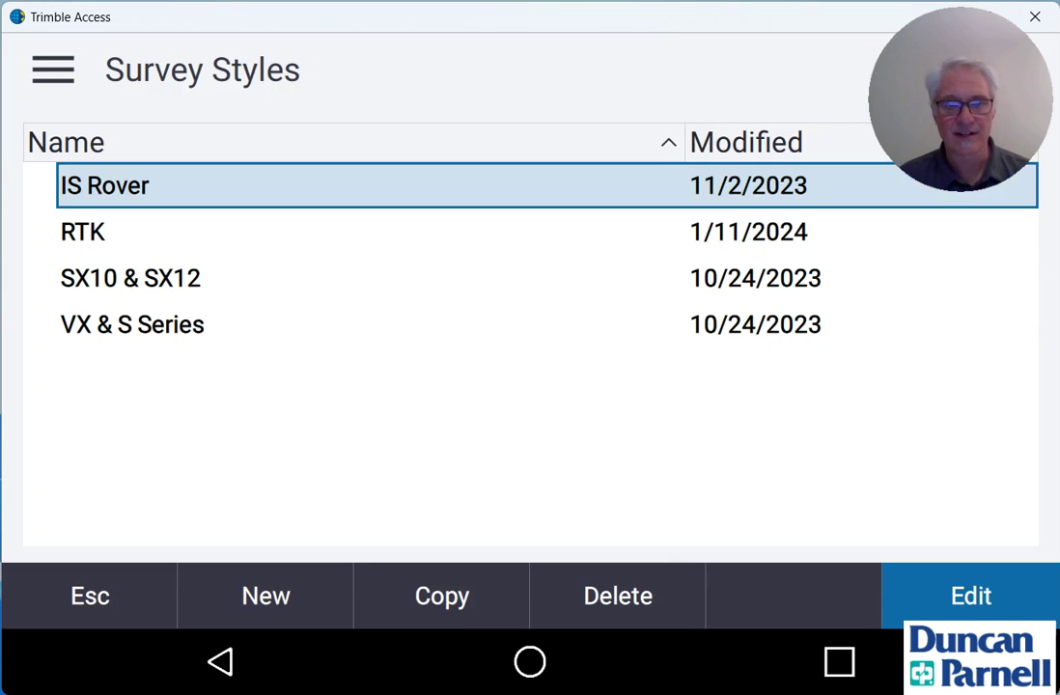
{"action": "left_click", "coordinate": [265, 596]}
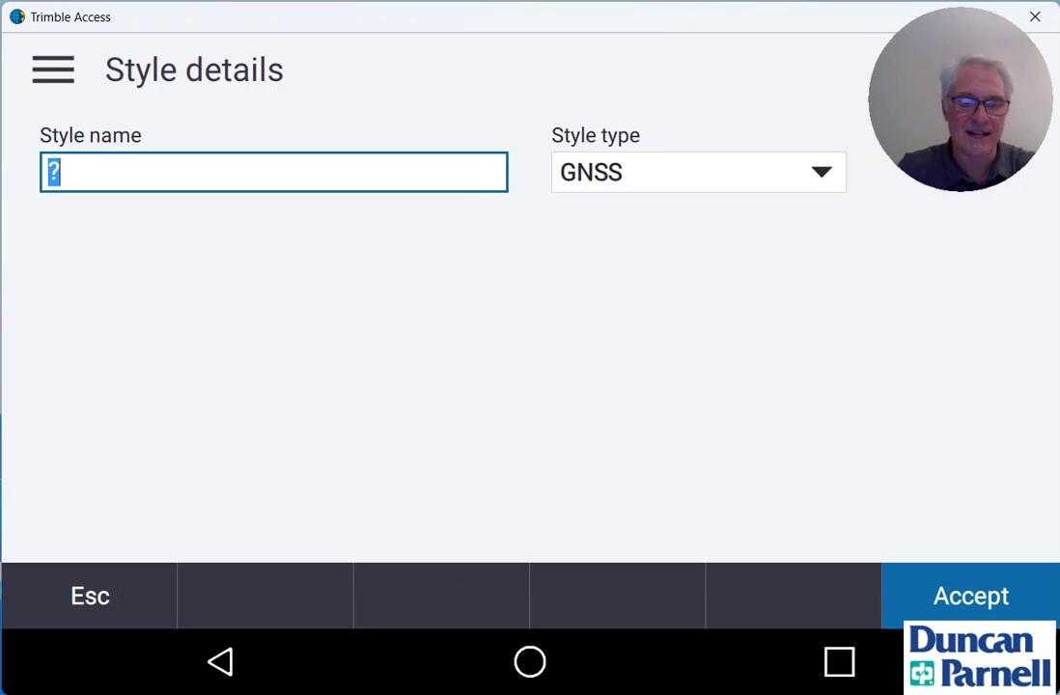
{"action": "type", "text": "IBSS"}
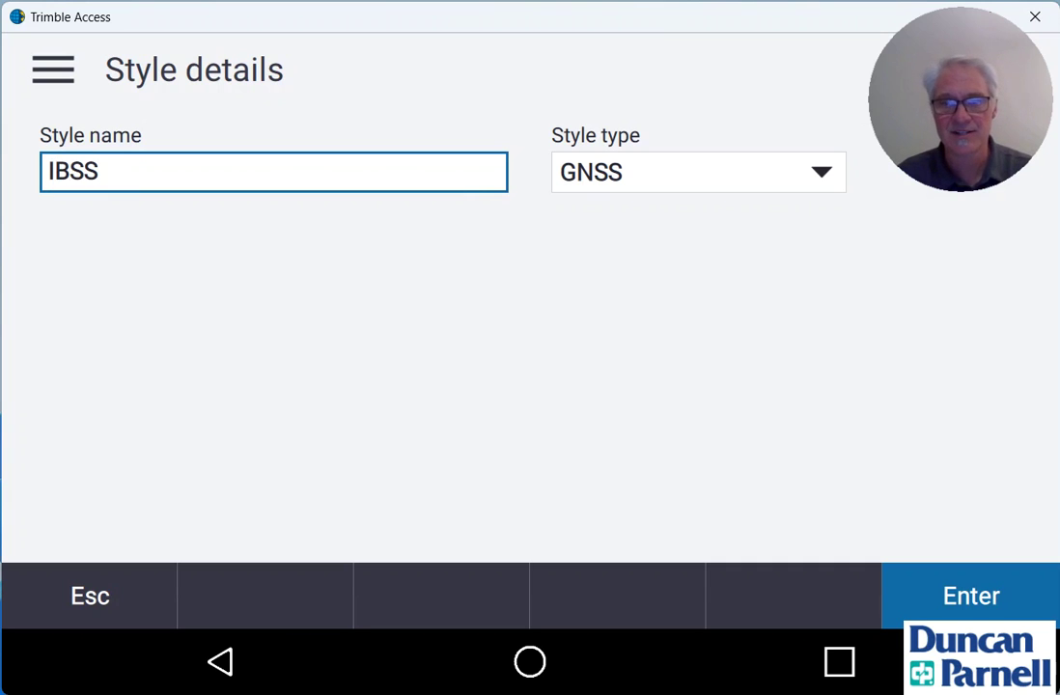
{"action": "key", "text": "Return"}
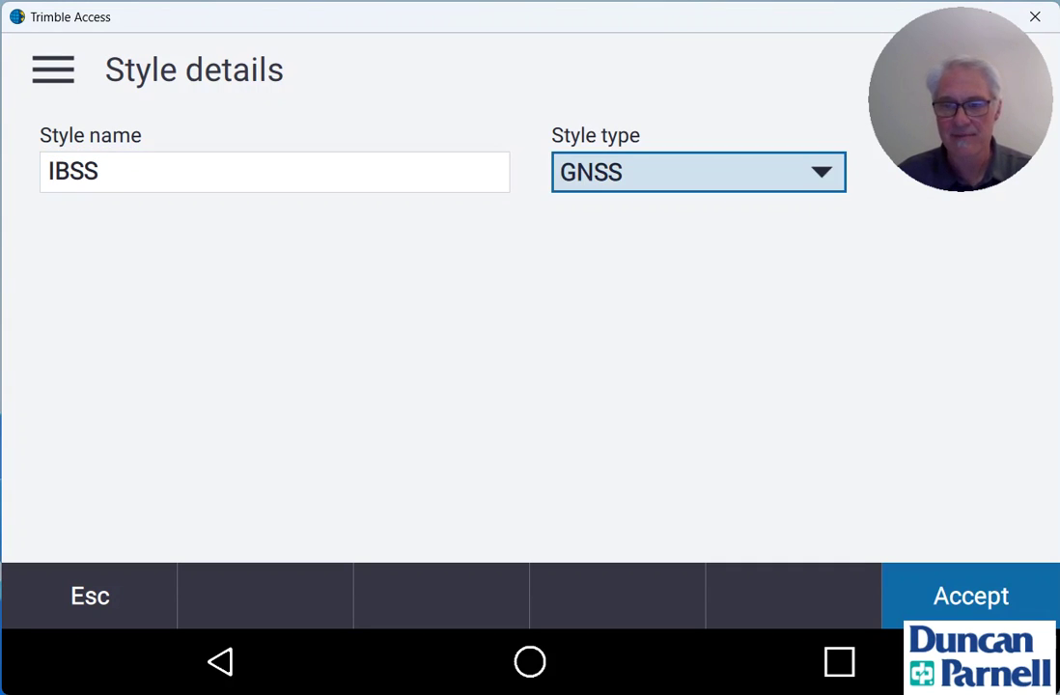
{"action": "key", "text": "Return"}
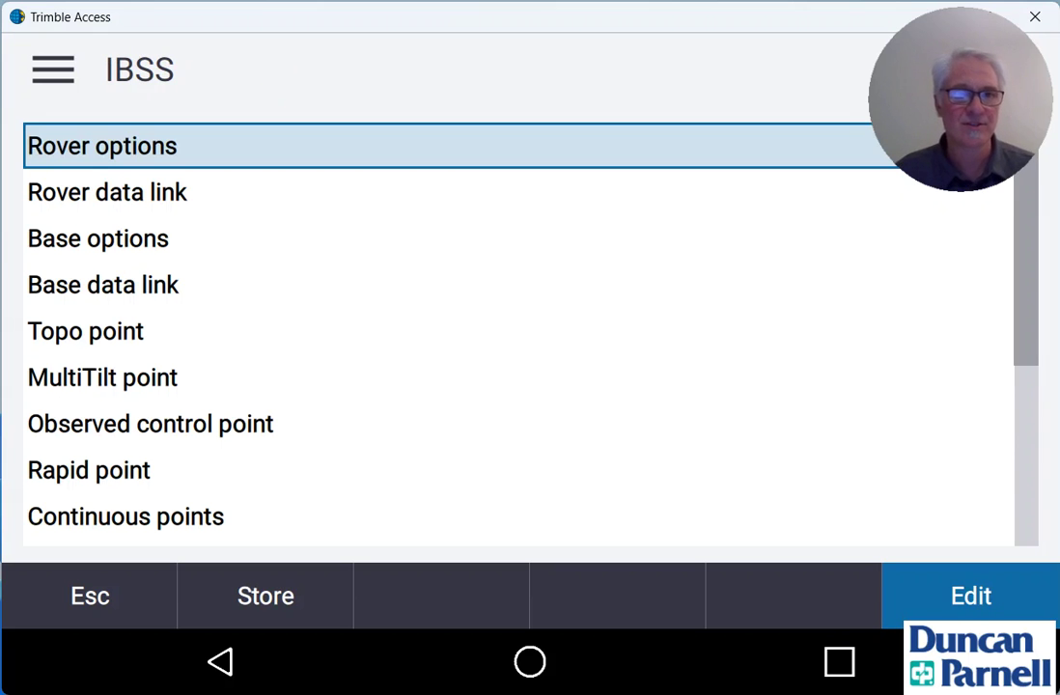
In the style's rover options, choose R12i Internal as the antenna type
{"action": "key", "text": "Return"}
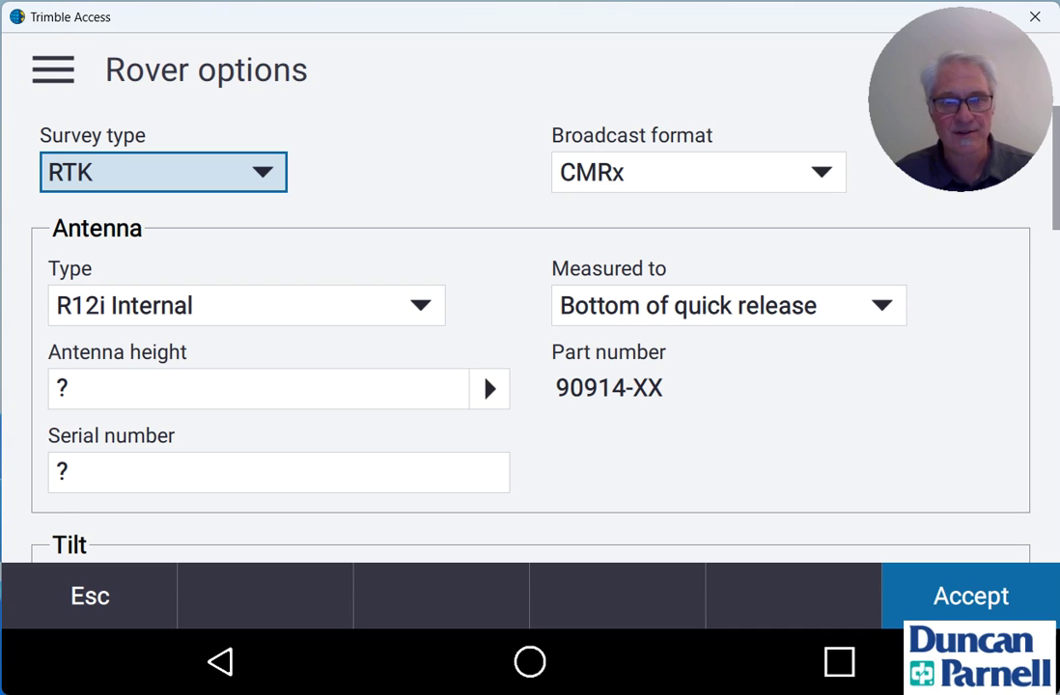
{"action": "left_click", "coordinate": [246, 307]}
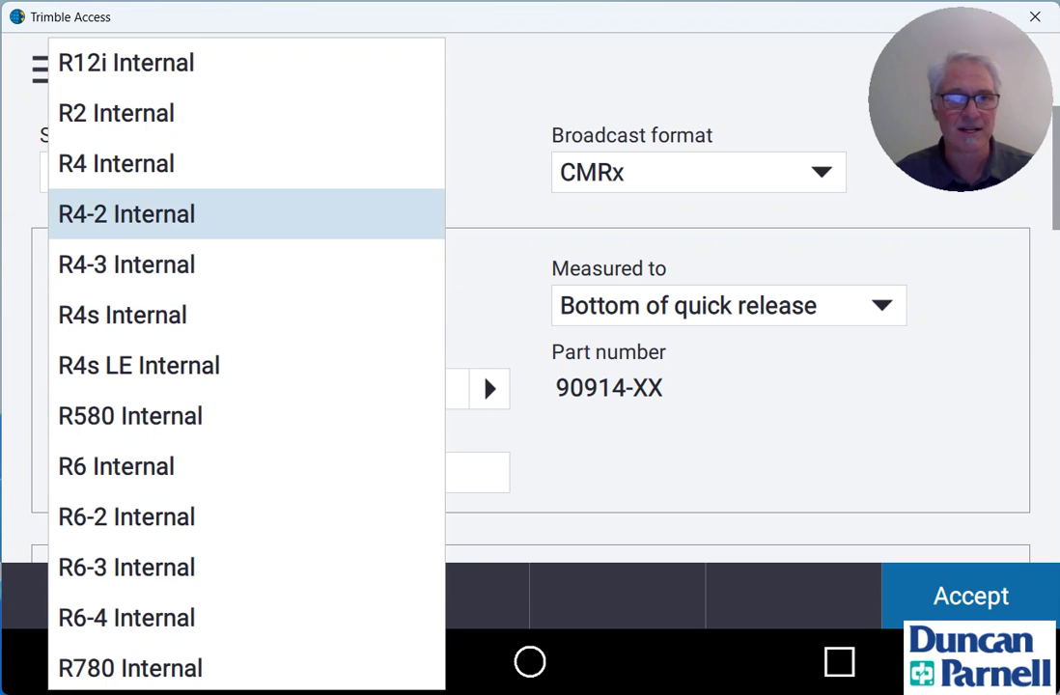
{"action": "key", "text": "Up"}
{"action": "key", "text": "Up"}
{"action": "key", "text": "Up"}
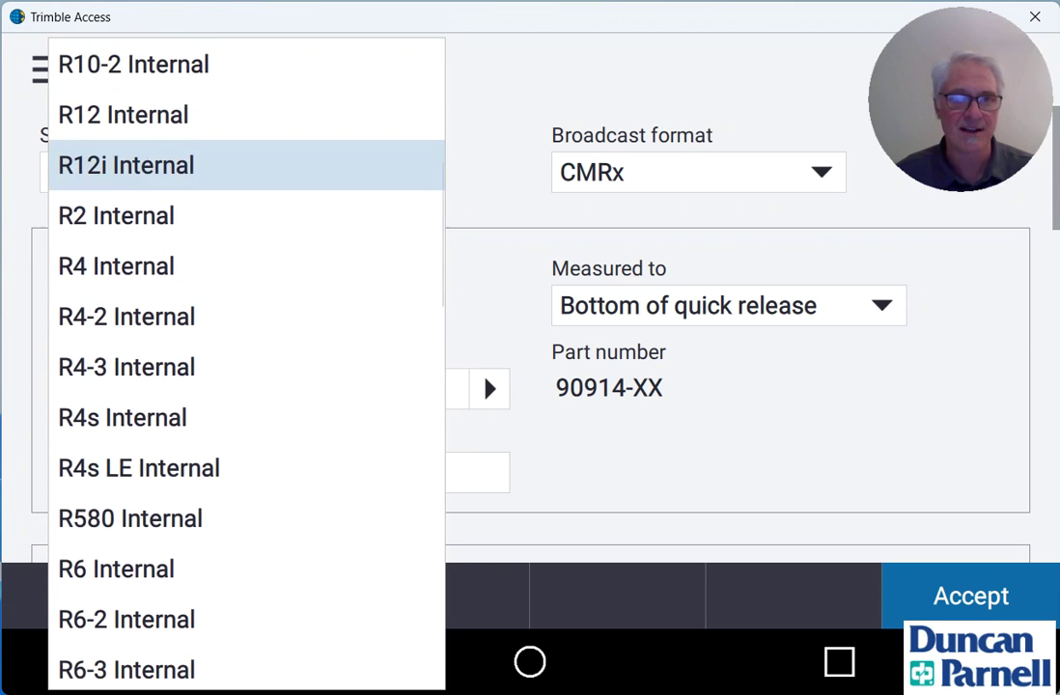
{"action": "key", "text": "Return"}
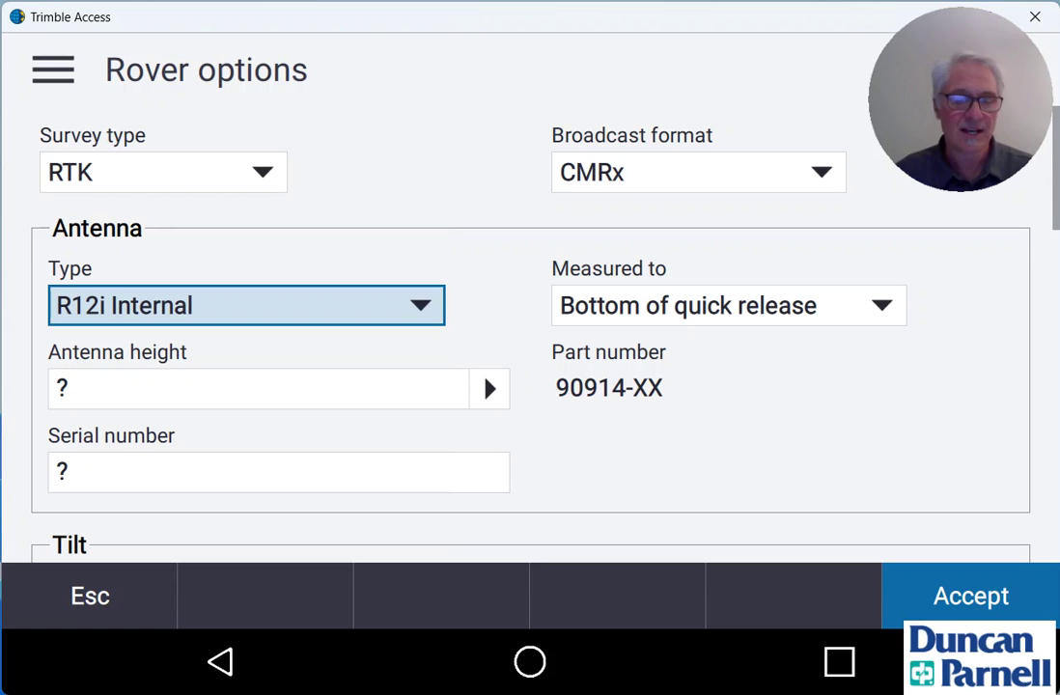
Set the rover antenna height to 2 m and turn off the AR viewer
{"action": "key", "text": "Tab"}
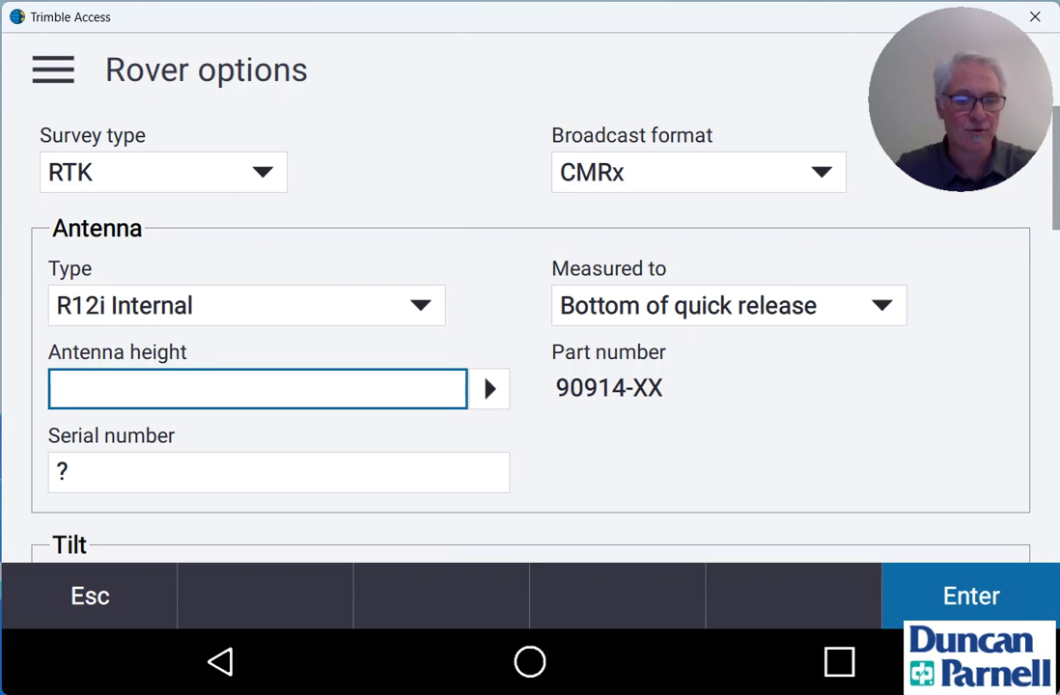
{"action": "type", "text": "2m"}
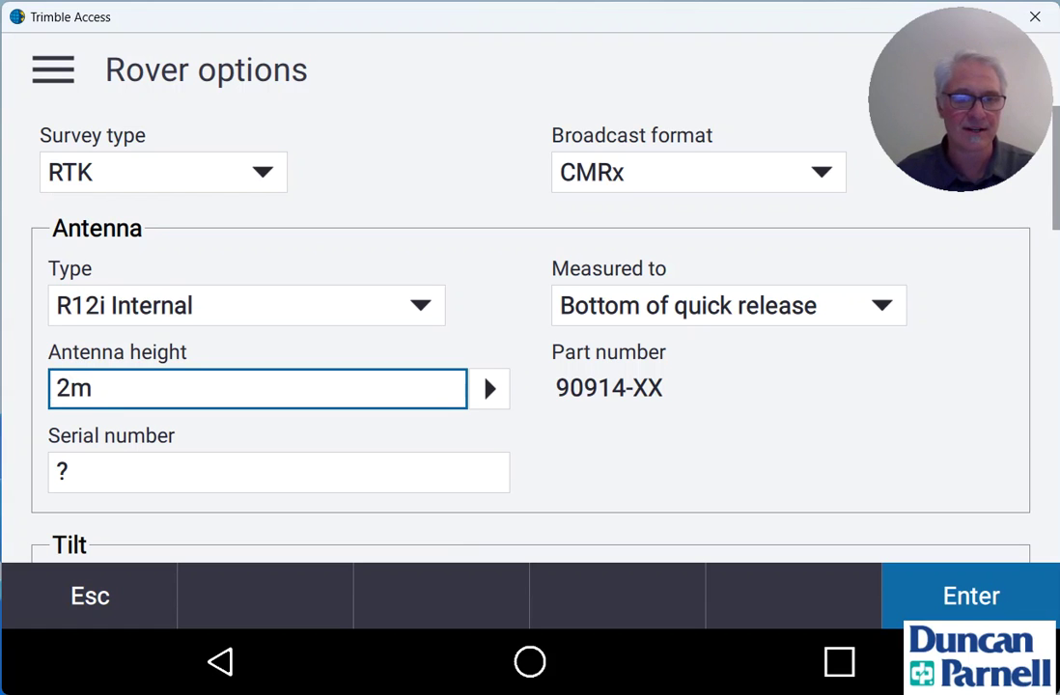
{"action": "scroll", "coordinate": [530, 328], "scroll_direction": "down", "scroll_amount": 3}
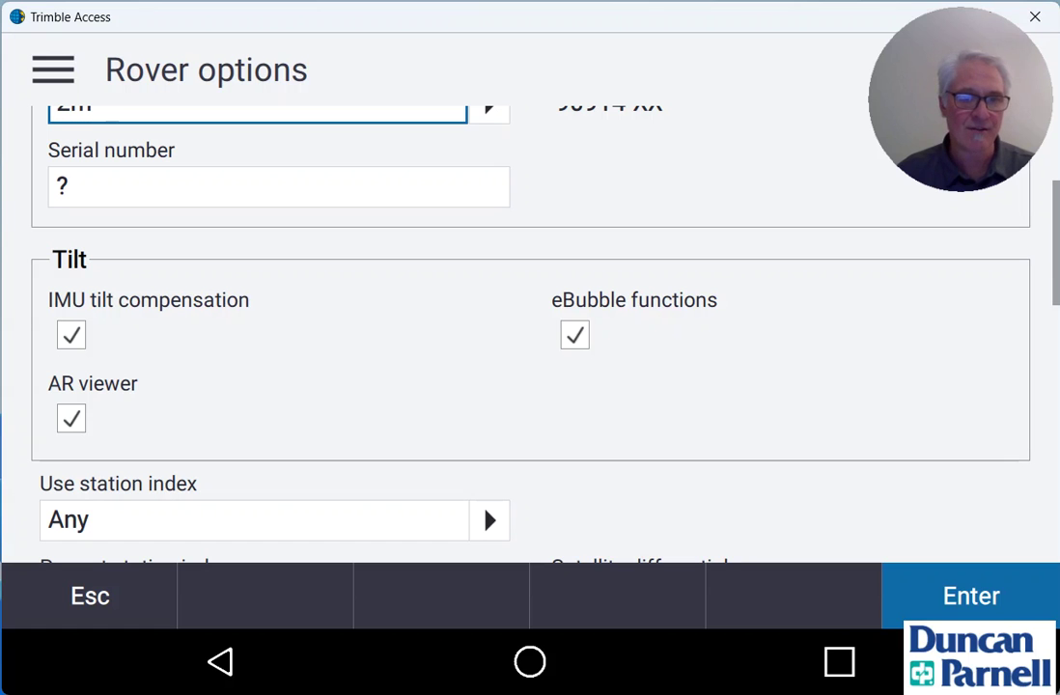
{"action": "left_click", "coordinate": [71, 418]}
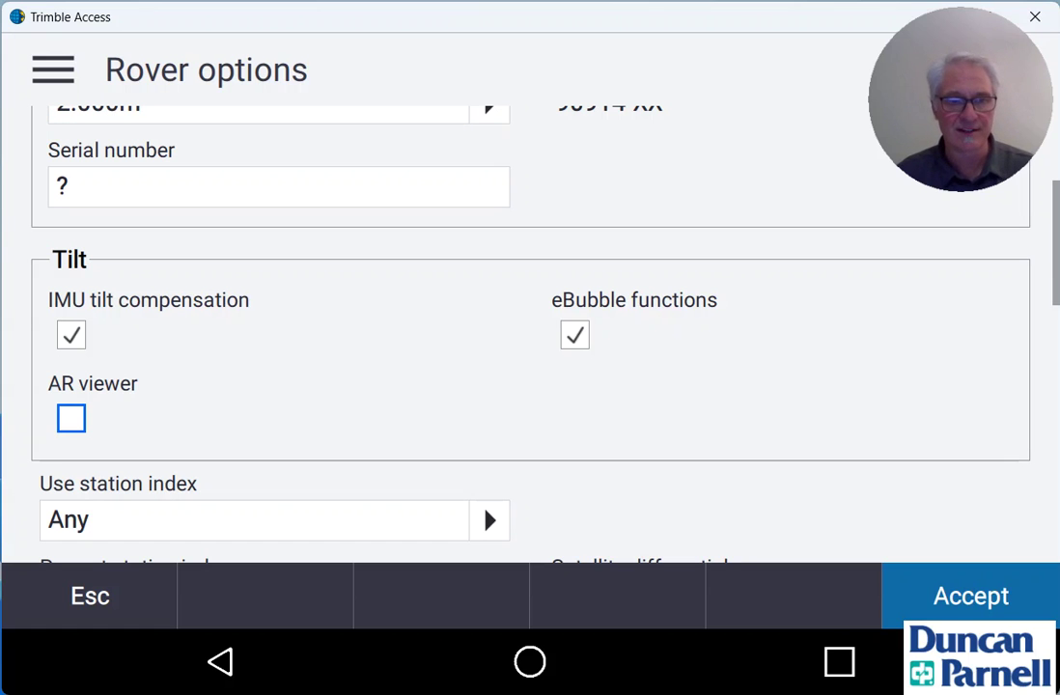
Enable L5, QZSS and NavIC in the rover's GNSS signal tracking and accept the rover options
{"action": "scroll", "coordinate": [414, 433], "scroll_direction": "down", "scroll_amount": 5}
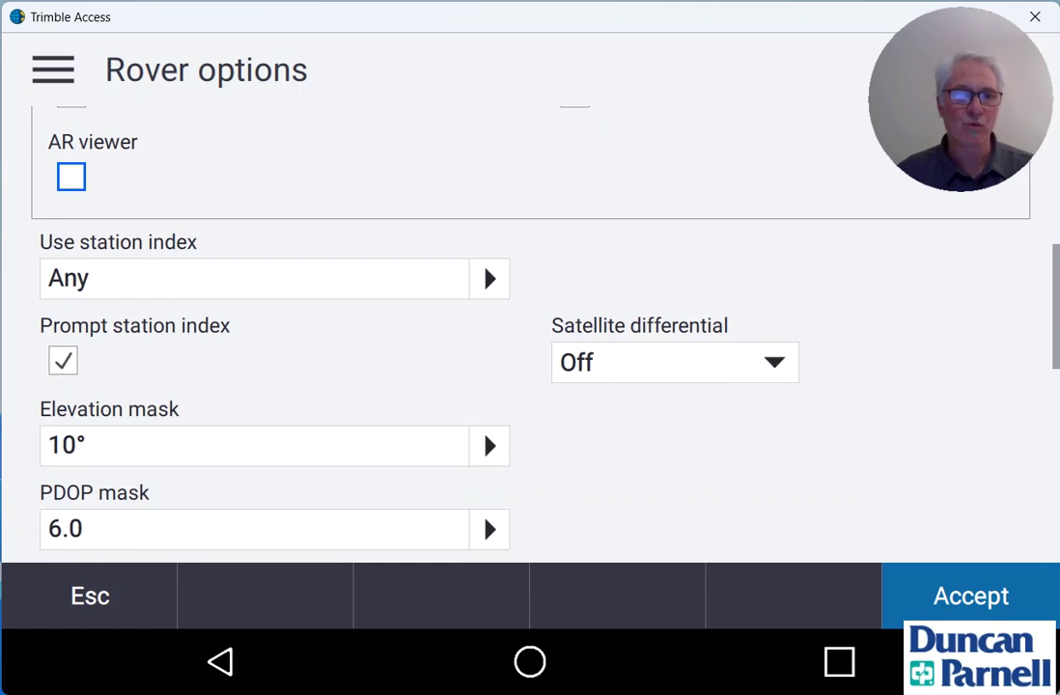
{"action": "scroll", "coordinate": [414, 369], "scroll_direction": "down", "scroll_amount": 3}
{"action": "scroll", "coordinate": [414, 291], "scroll_direction": "up", "scroll_amount": 2}
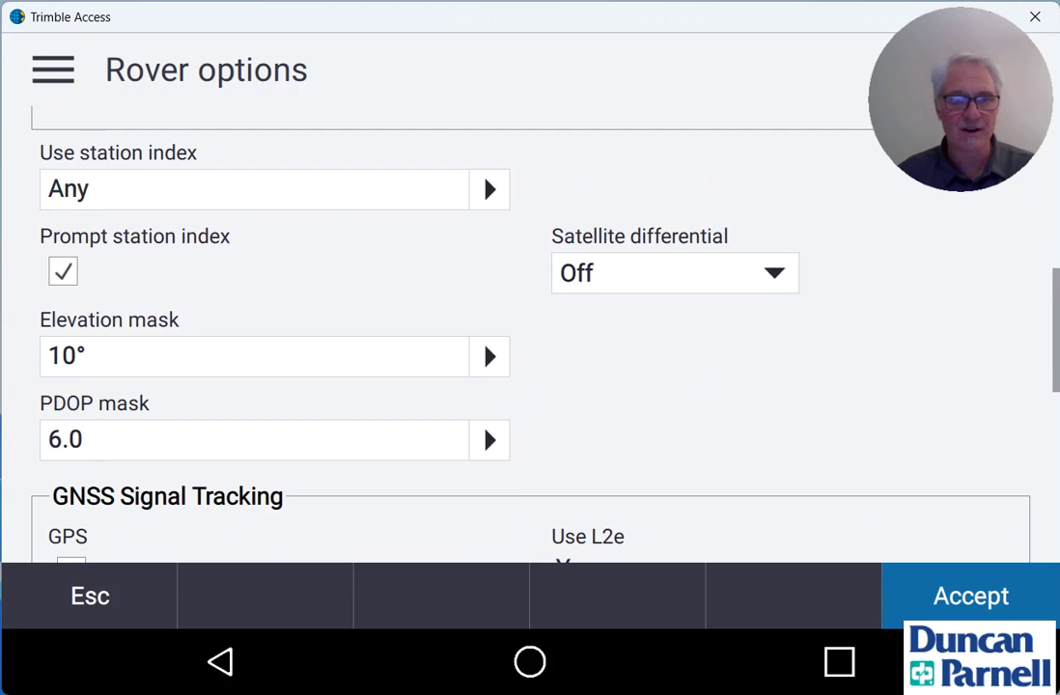
{"action": "scroll", "coordinate": [414, 292], "scroll_direction": "down", "scroll_amount": 4}
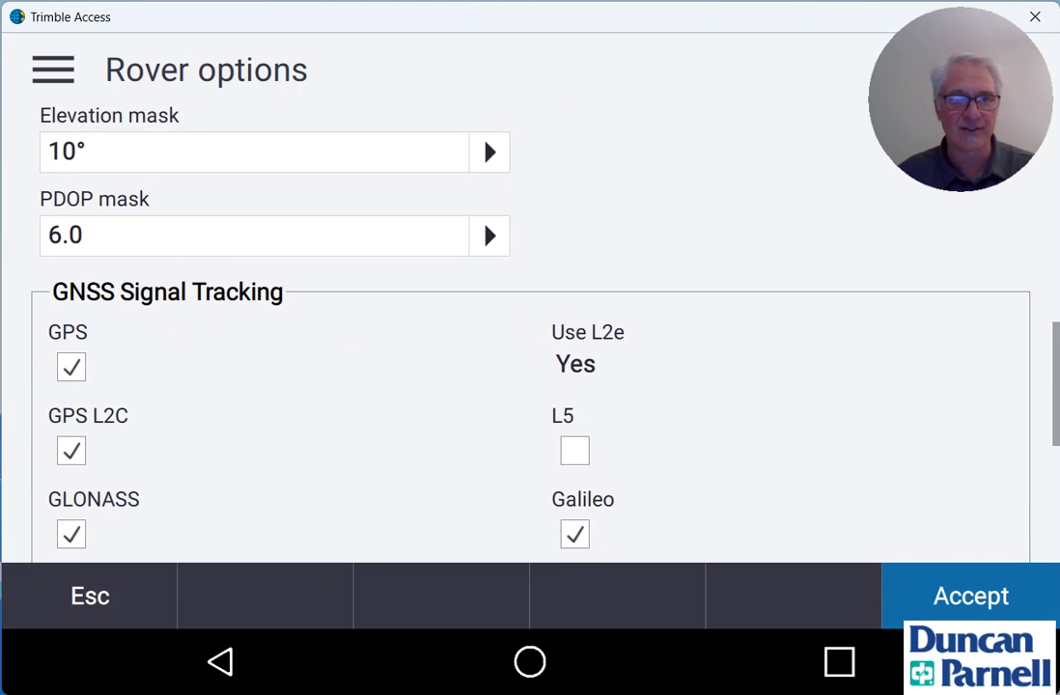
{"action": "left_click_drag", "start_coordinate": [414, 188], "coordinate": [414, 125]}
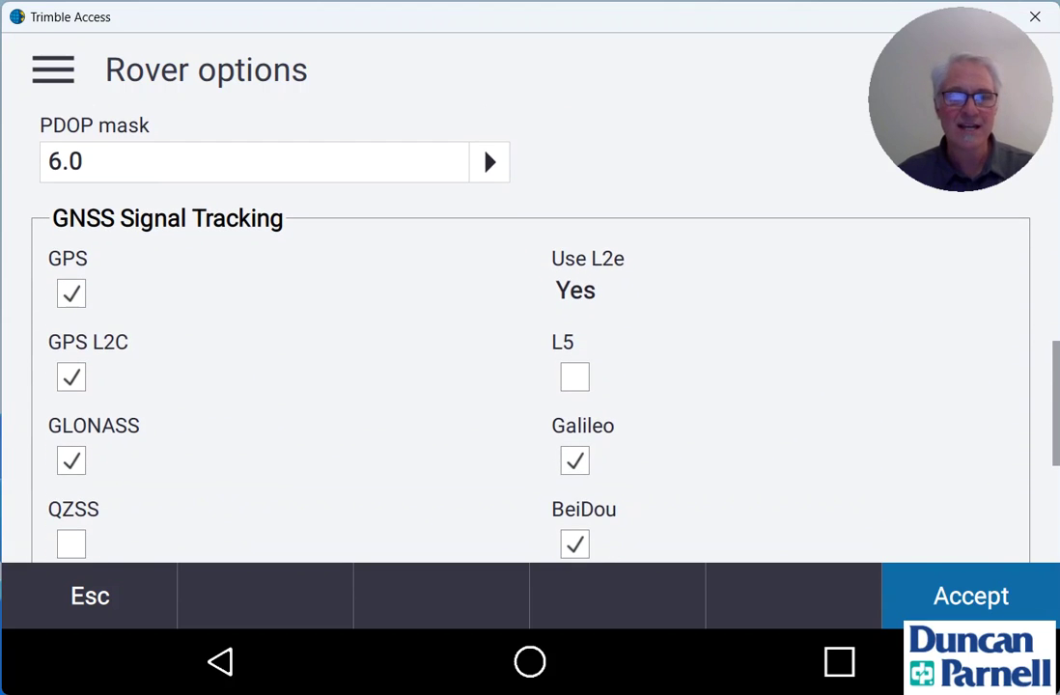
{"action": "left_click", "coordinate": [574, 376]}
{"action": "scroll", "coordinate": [574, 377], "scroll_direction": "down", "scroll_amount": 3}
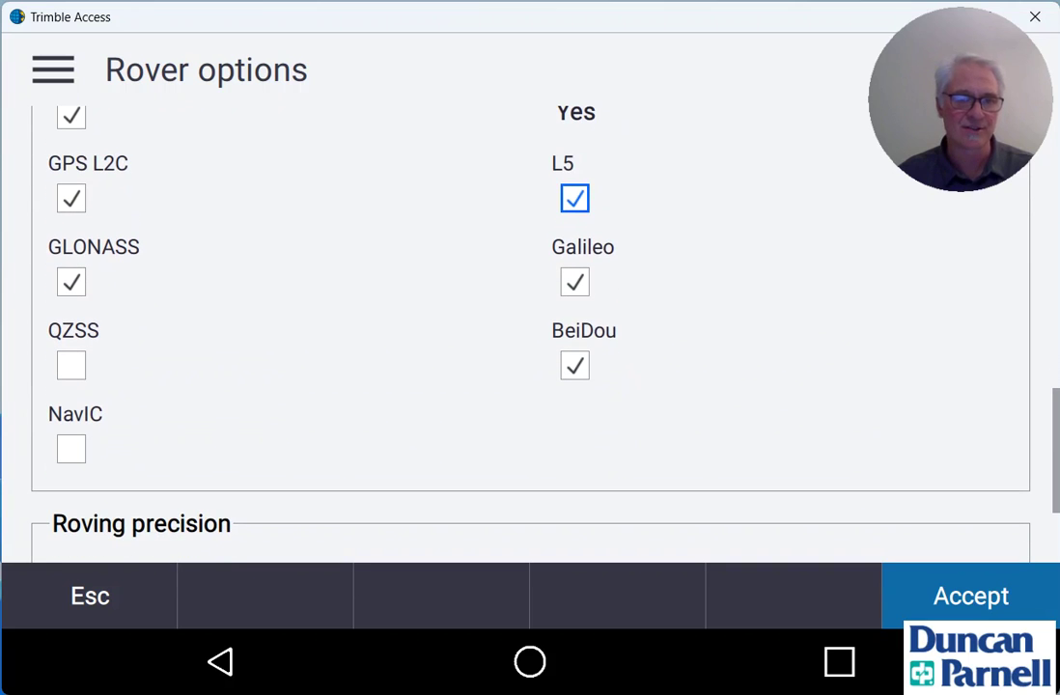
{"action": "left_click", "coordinate": [71, 365]}
{"action": "left_click", "coordinate": [71, 449]}
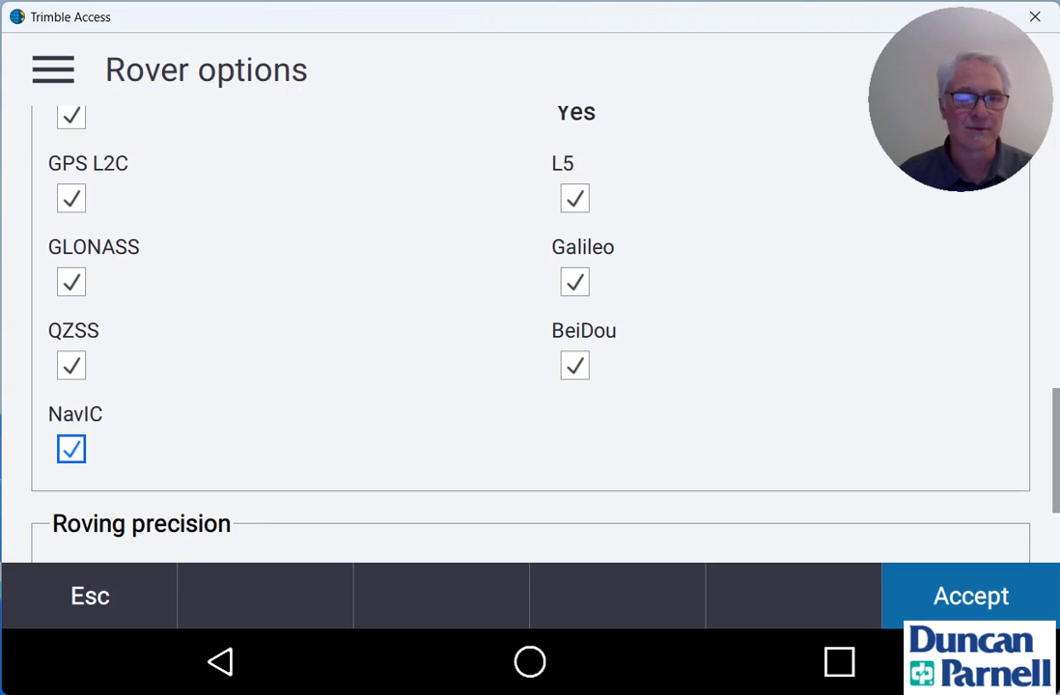
{"action": "scroll", "coordinate": [530, 329], "scroll_direction": "down", "scroll_amount": 1}
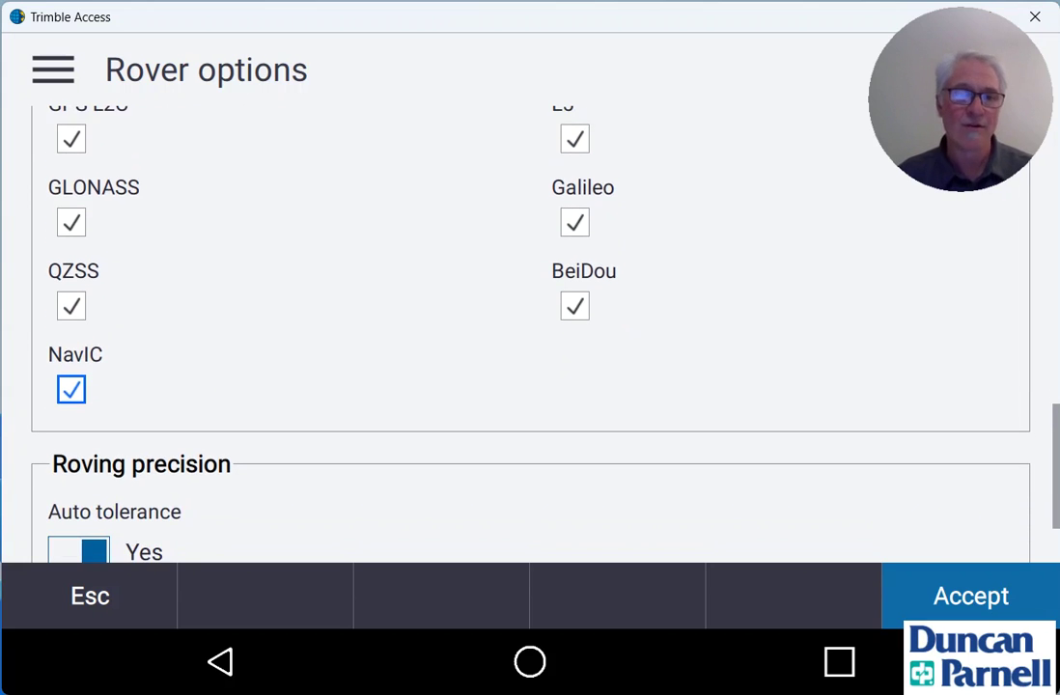
{"action": "scroll", "coordinate": [529, 328], "scroll_direction": "down", "scroll_amount": 1}
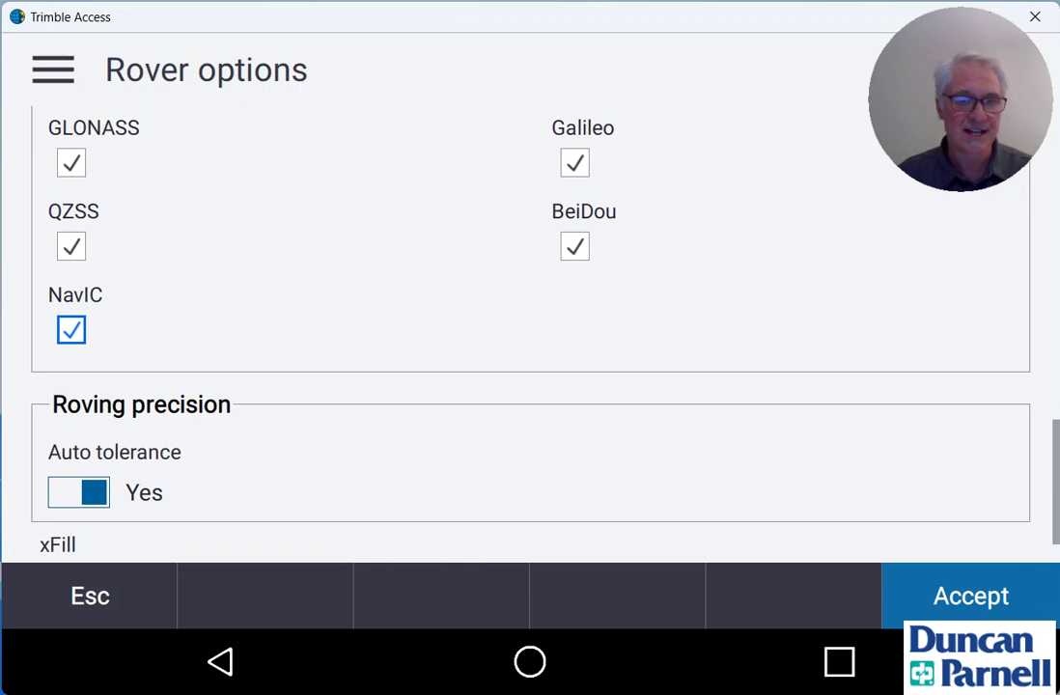
{"action": "scroll", "coordinate": [530, 328], "scroll_direction": "down", "scroll_amount": 1}
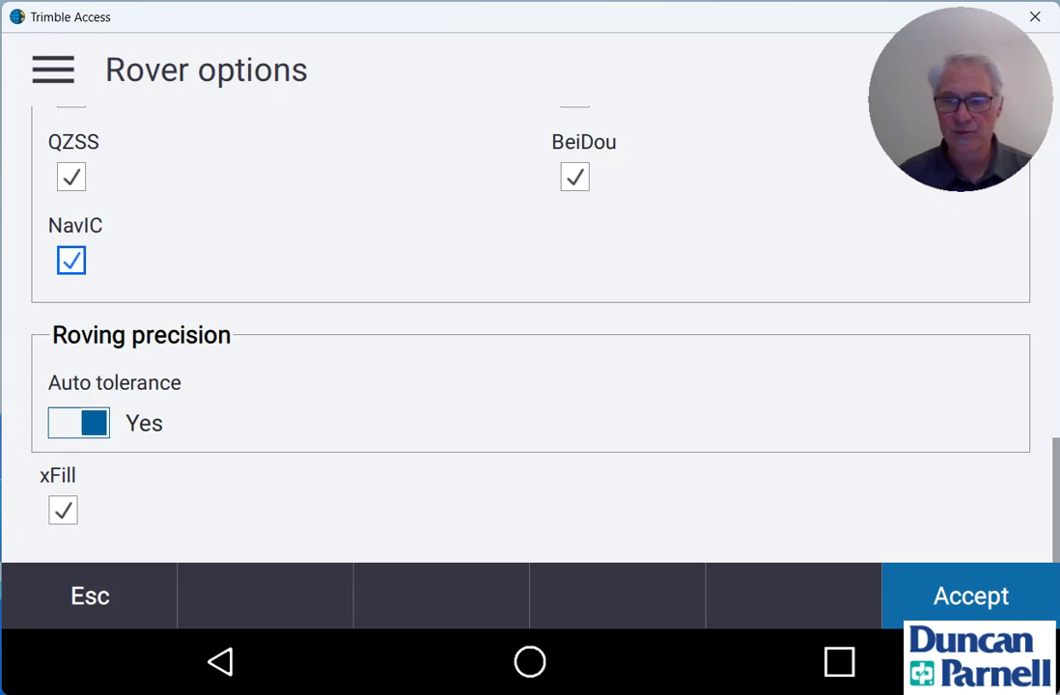
{"action": "key", "text": "Return"}
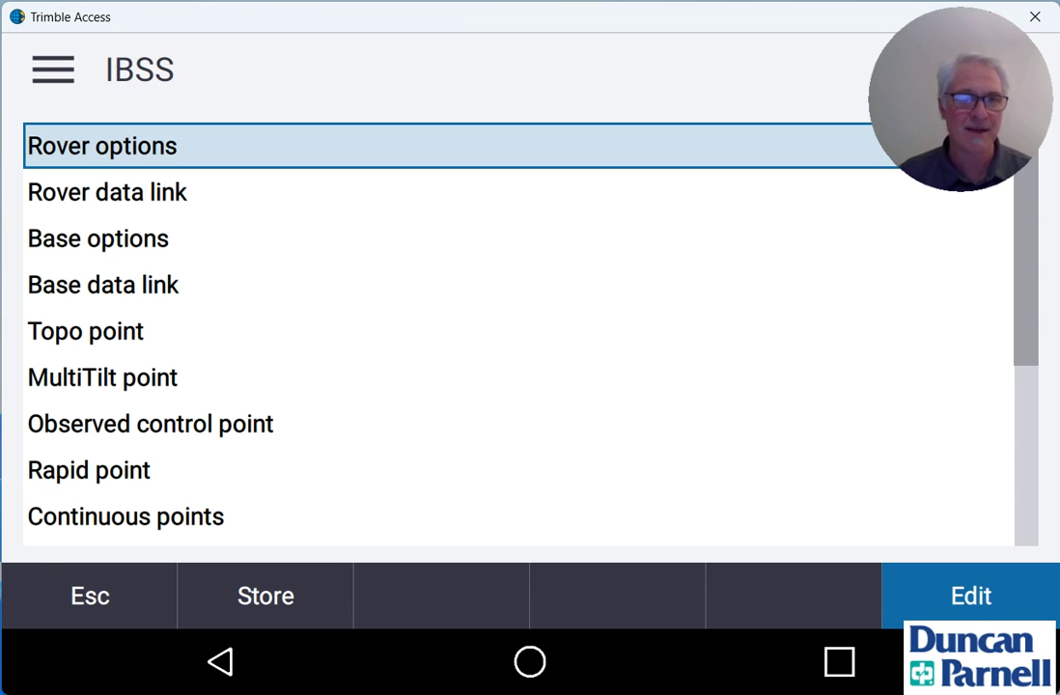
Configure the rover data link as an Internet connection with IBSS as the GNSS correction source, and accept it
{"action": "double_click", "coordinate": [106, 192]}
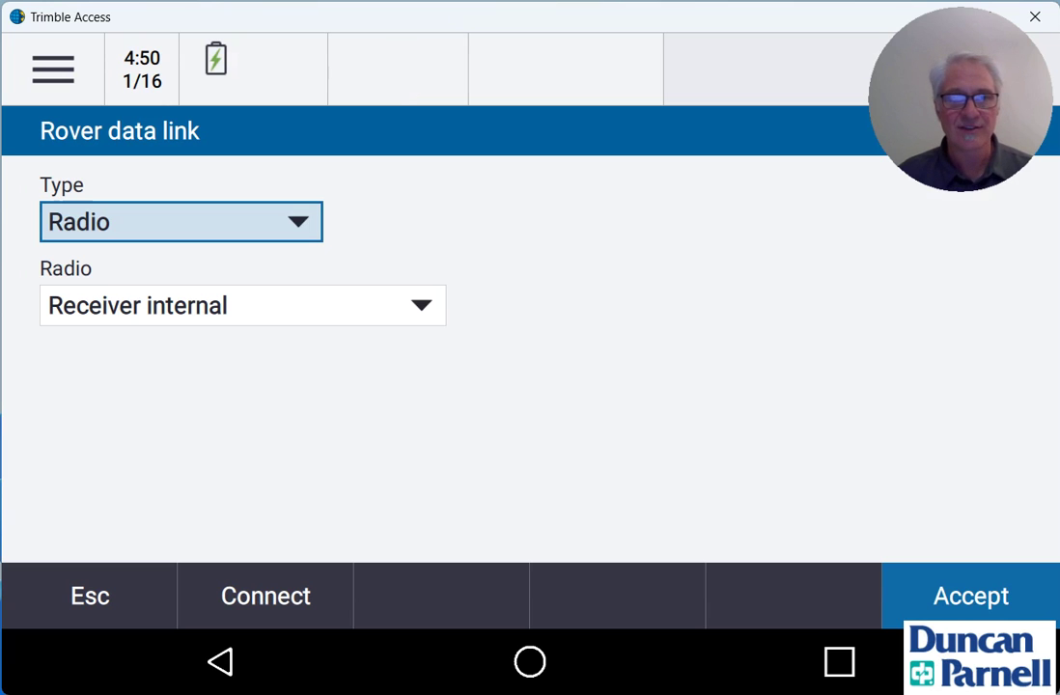
{"action": "key", "text": "Return"}
{"action": "key", "text": "Down"}
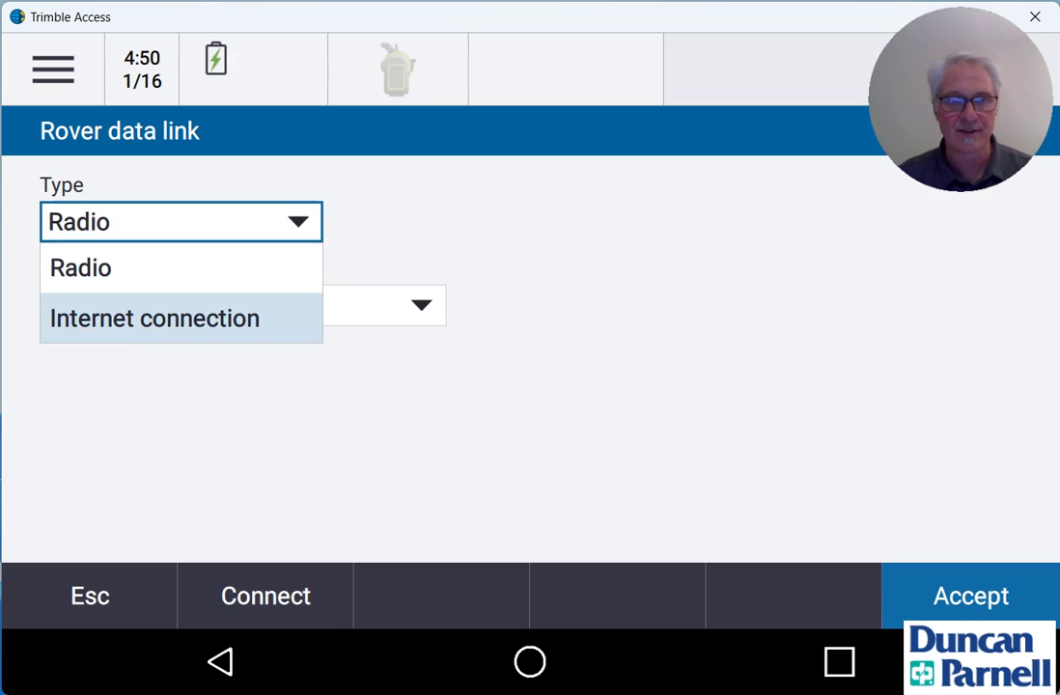
{"action": "key", "text": "Return"}
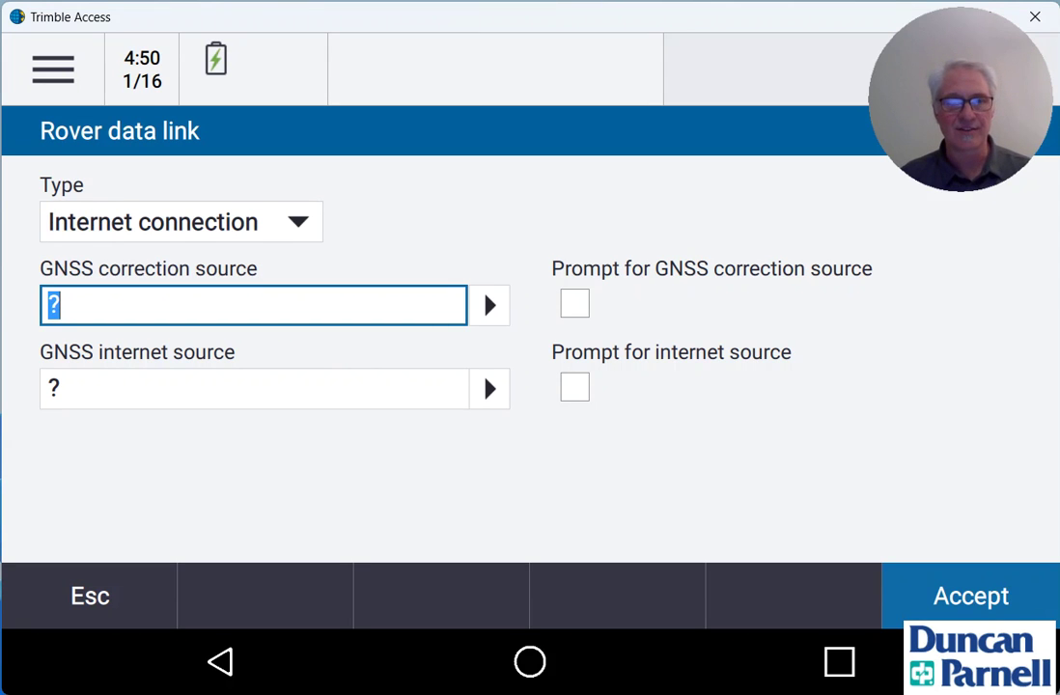
{"action": "key", "text": "Return"}
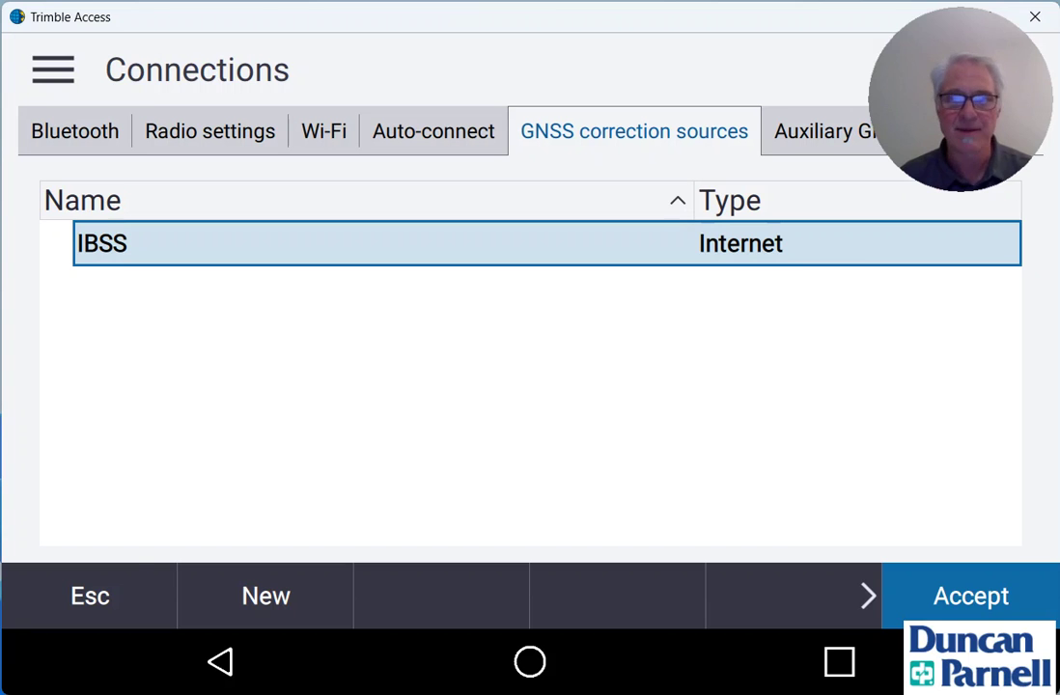
{"action": "key", "text": "Return"}
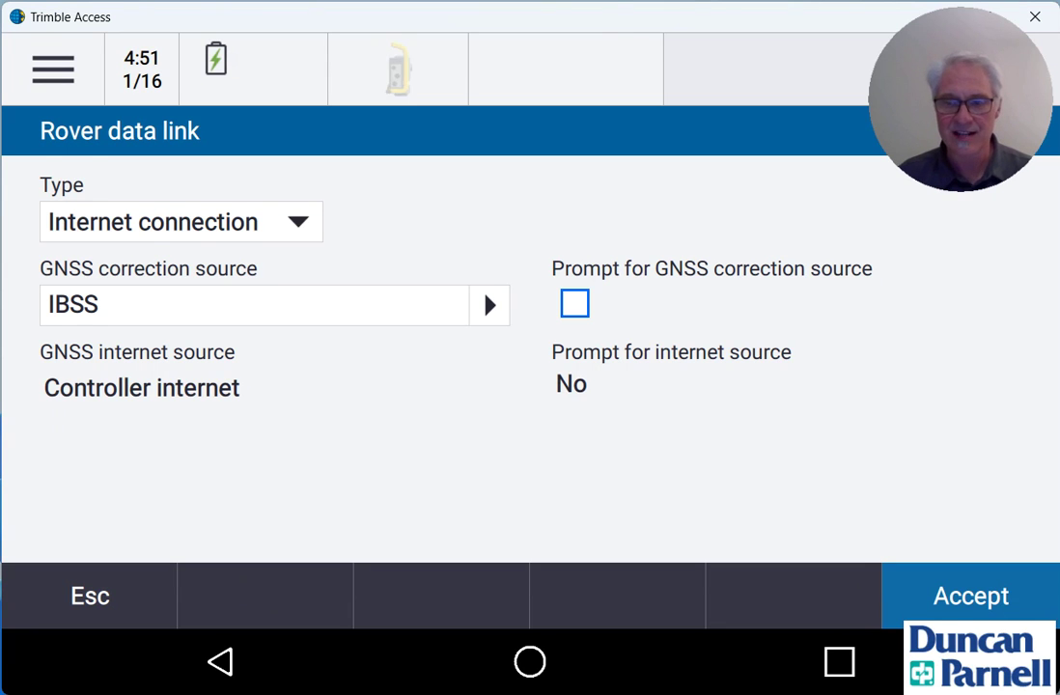
{"action": "key", "text": "Return"}
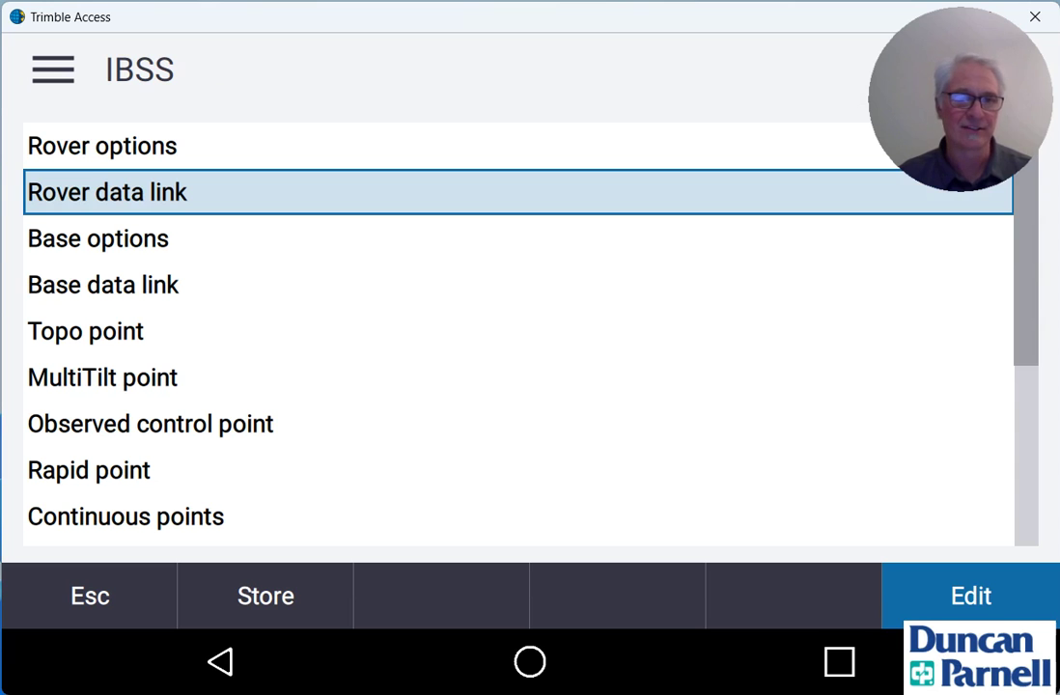
In the style's base options, set the antenna type to R12 Internal and make the antenna height ready for entry
{"action": "double_click", "coordinate": [98, 238]}
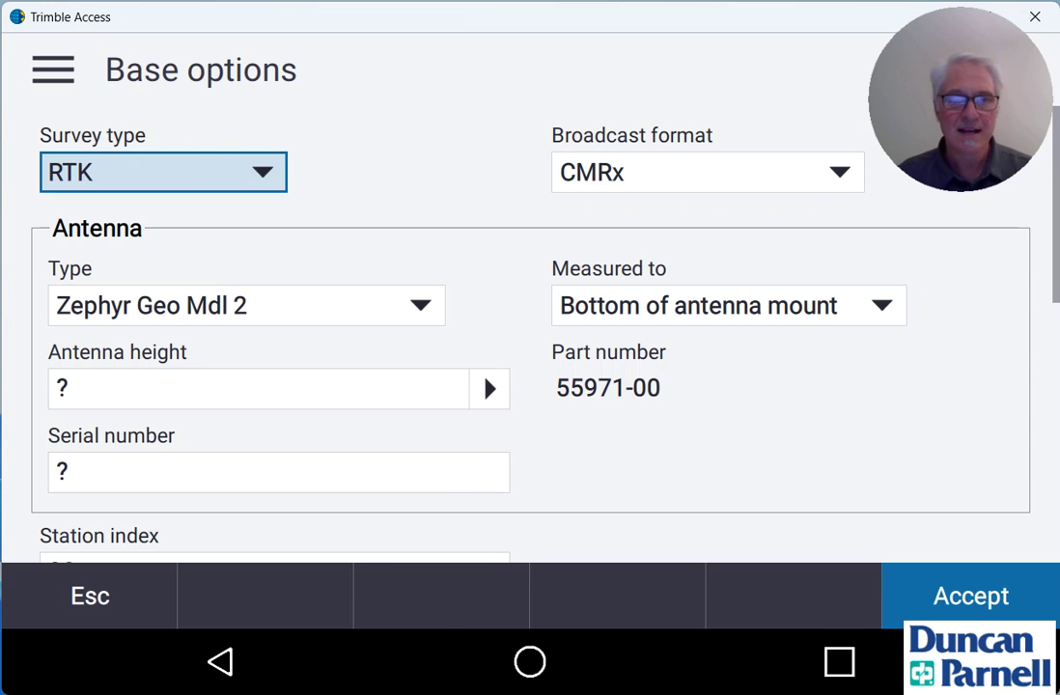
{"action": "left_click", "coordinate": [414, 319]}
{"action": "key", "text": "Up"}
{"action": "key", "text": "Up"}
{"action": "key", "text": "Up"}
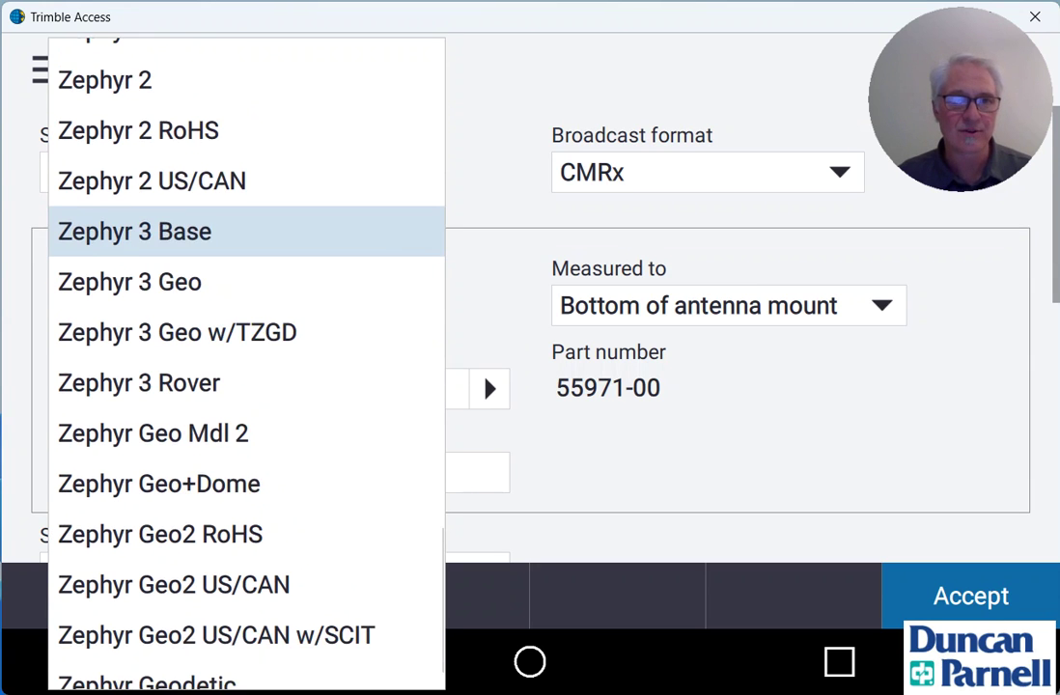
{"action": "scroll", "coordinate": [246, 247], "scroll_direction": "up", "scroll_amount": 1}
{"action": "key", "text": "r"}
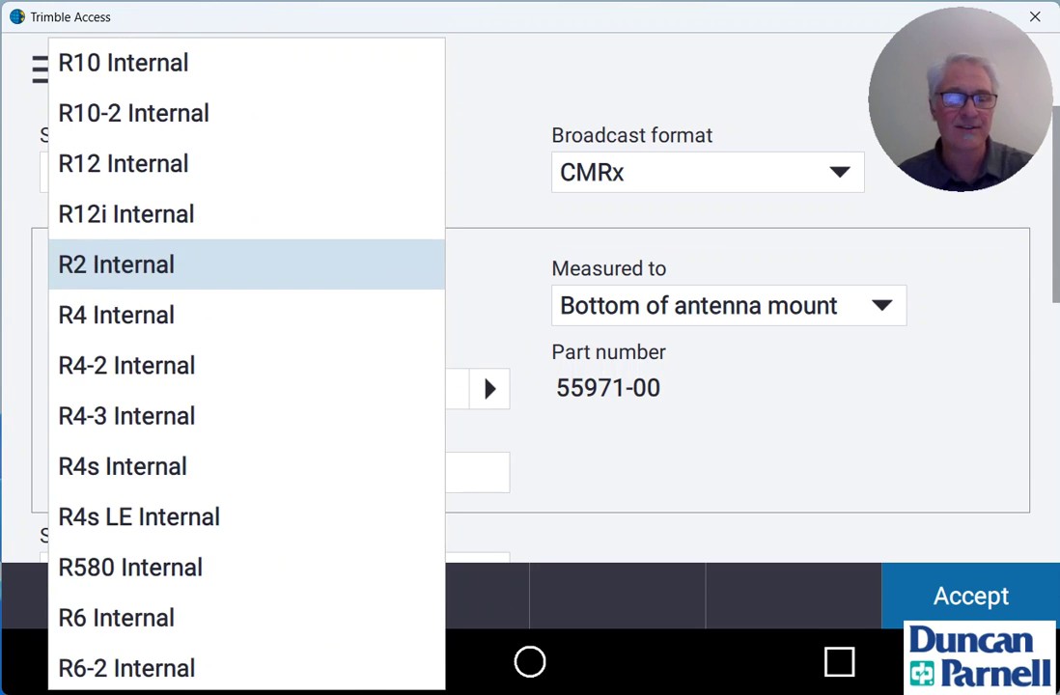
{"action": "key", "text": "Up"}
{"action": "key", "text": "Up"}
{"action": "key", "text": "Tab"}
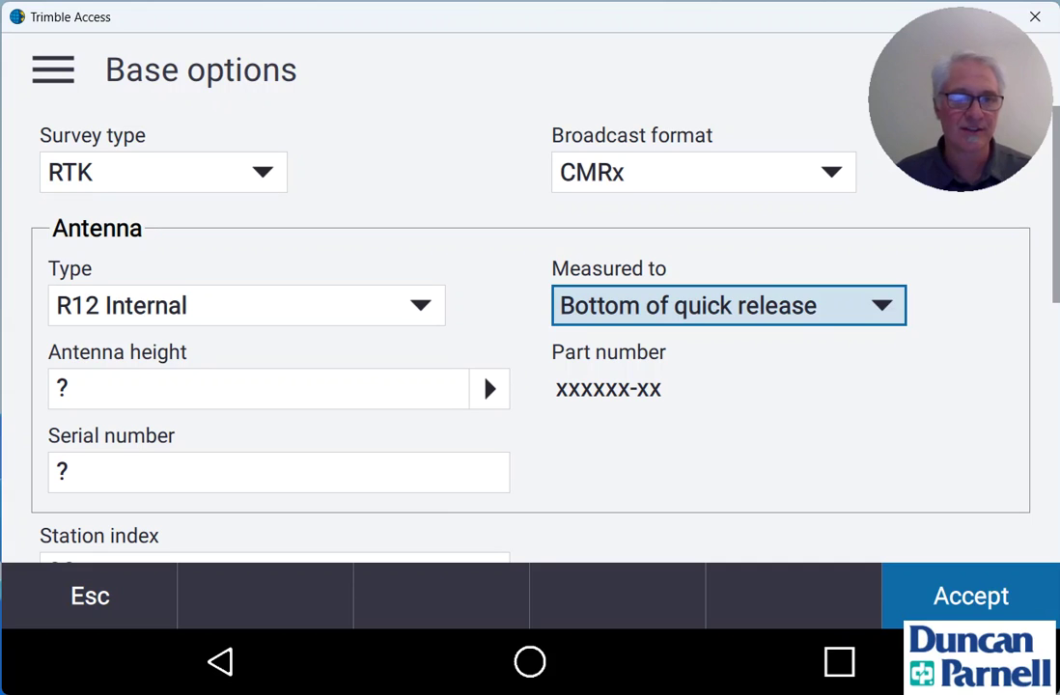
{"action": "key", "text": "Tab"}
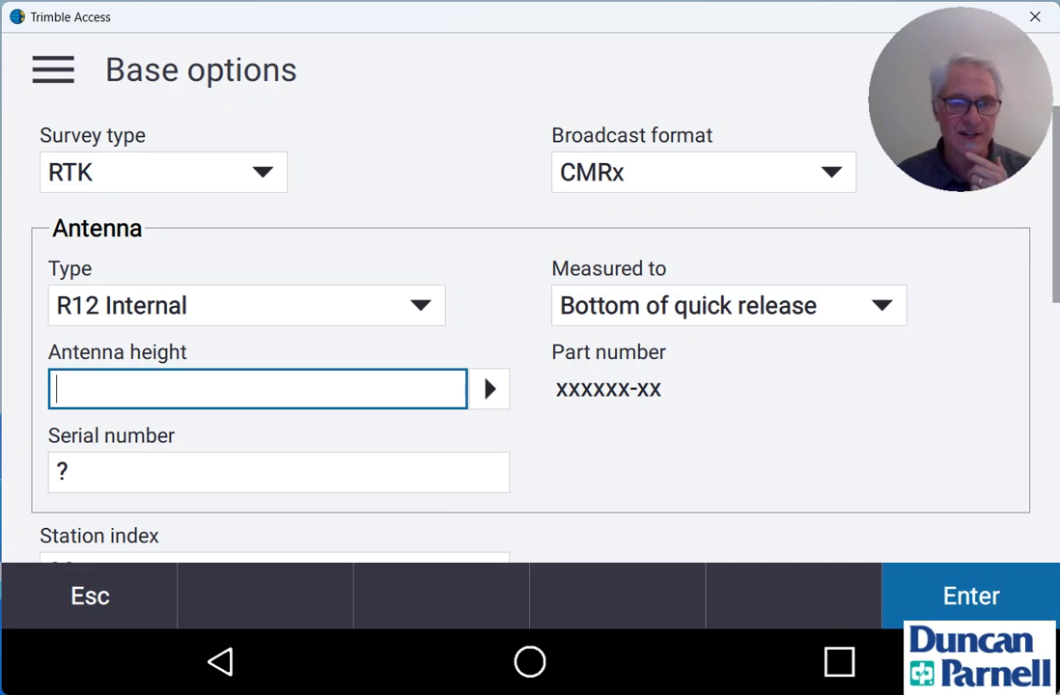
Set the base antenna height to 2 m, enable QZSS and NavIC in the base's GNSS signal tracking, and accept the base options
{"action": "type", "text": "2m"}
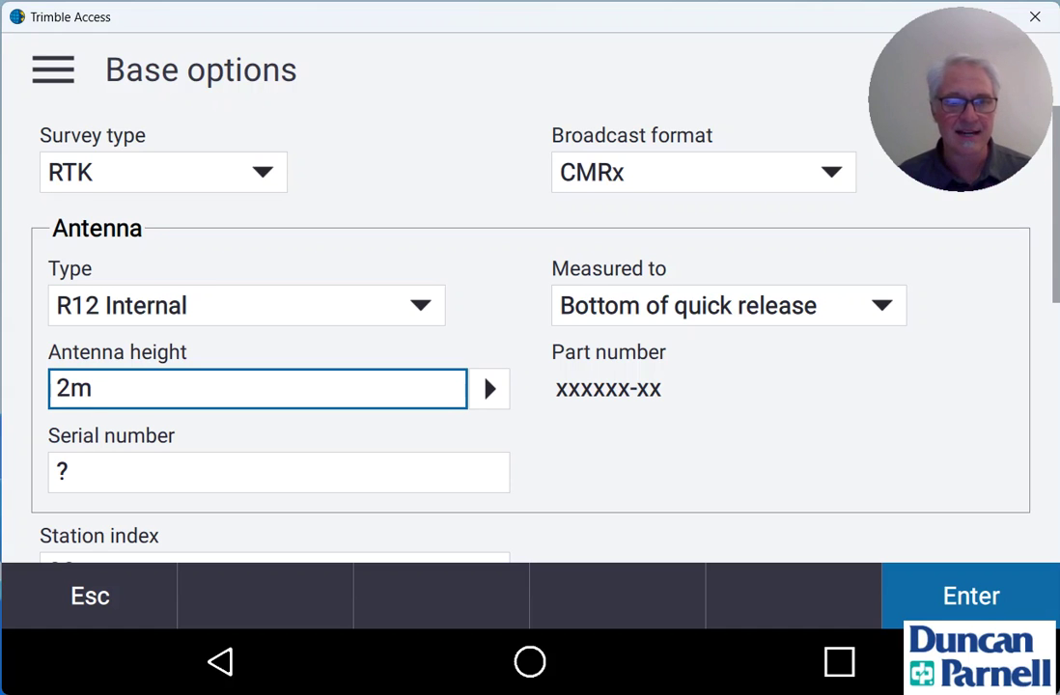
{"action": "scroll", "coordinate": [530, 333], "scroll_direction": "down", "scroll_amount": 6}
{"action": "scroll", "coordinate": [530, 333], "scroll_direction": "up", "scroll_amount": 3}
{"action": "scroll", "coordinate": [531, 328], "scroll_direction": "up", "scroll_amount": 4}
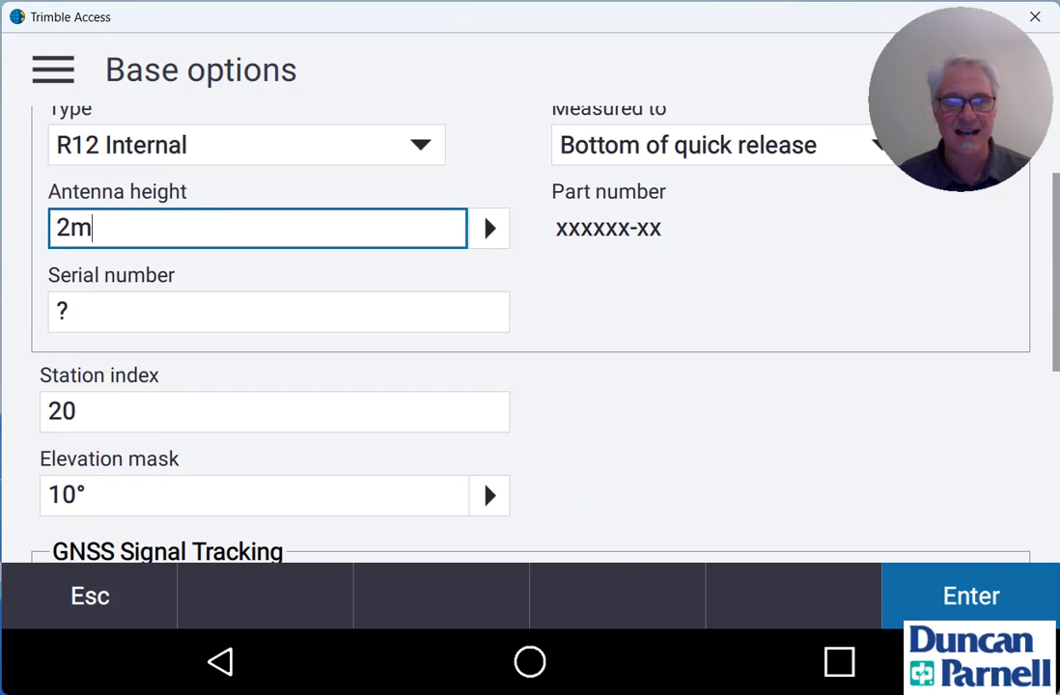
{"action": "left_click_drag", "start_coordinate": [414, 410], "coordinate": [414, 286]}
{"action": "scroll", "coordinate": [531, 333], "scroll_direction": "down", "scroll_amount": 3}
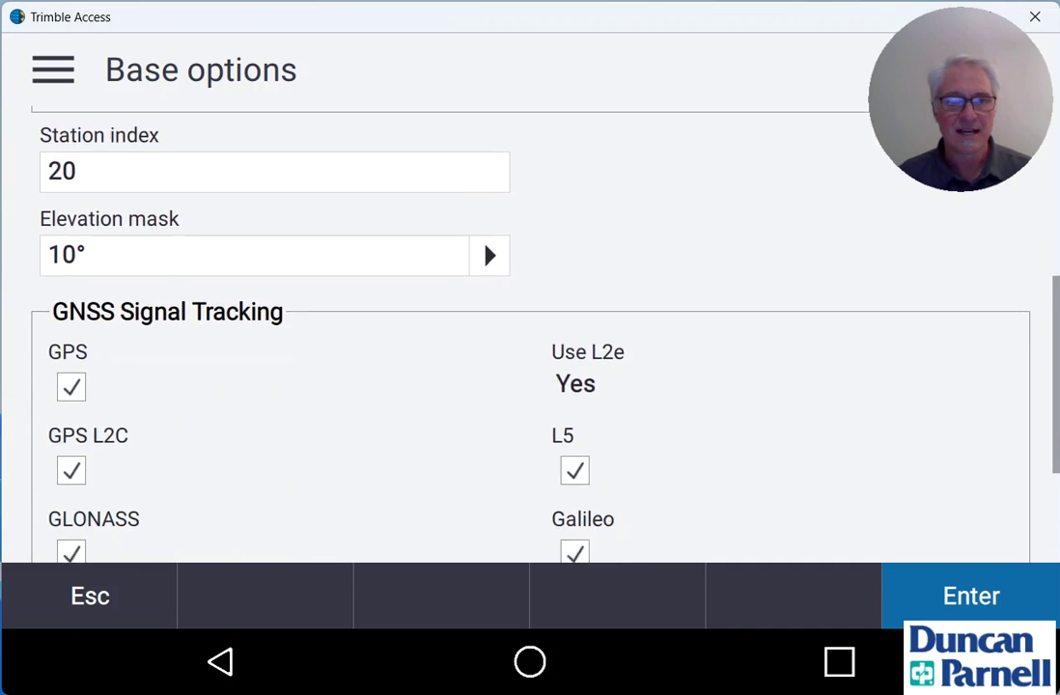
{"action": "scroll", "coordinate": [531, 333], "scroll_direction": "down", "scroll_amount": 1}
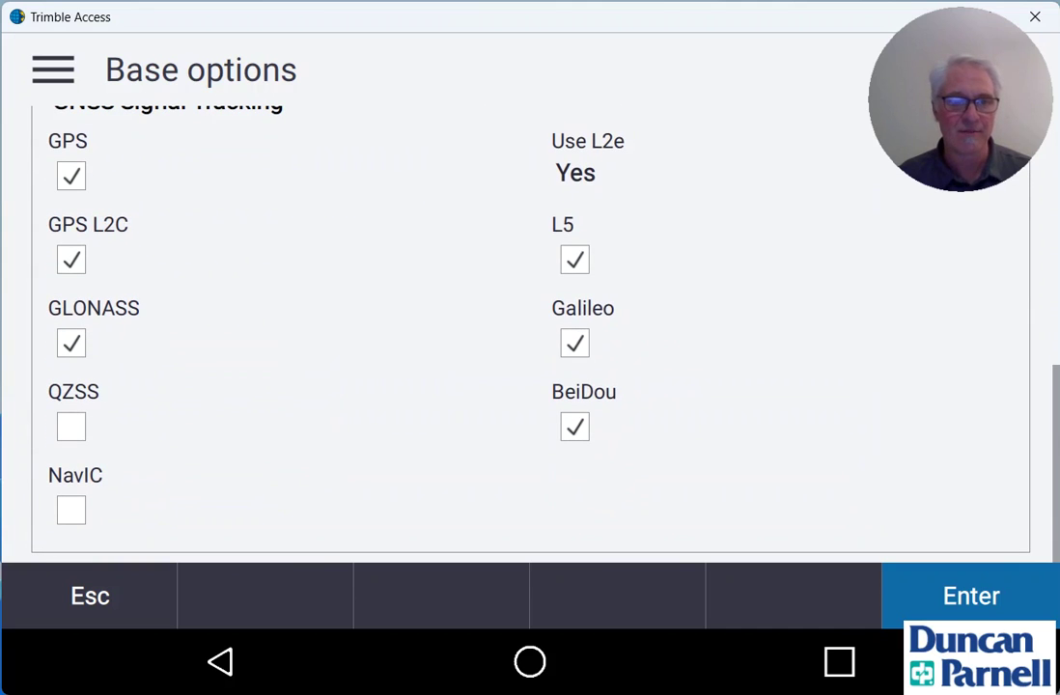
{"action": "left_click", "coordinate": [71, 427]}
{"action": "left_click", "coordinate": [71, 509]}
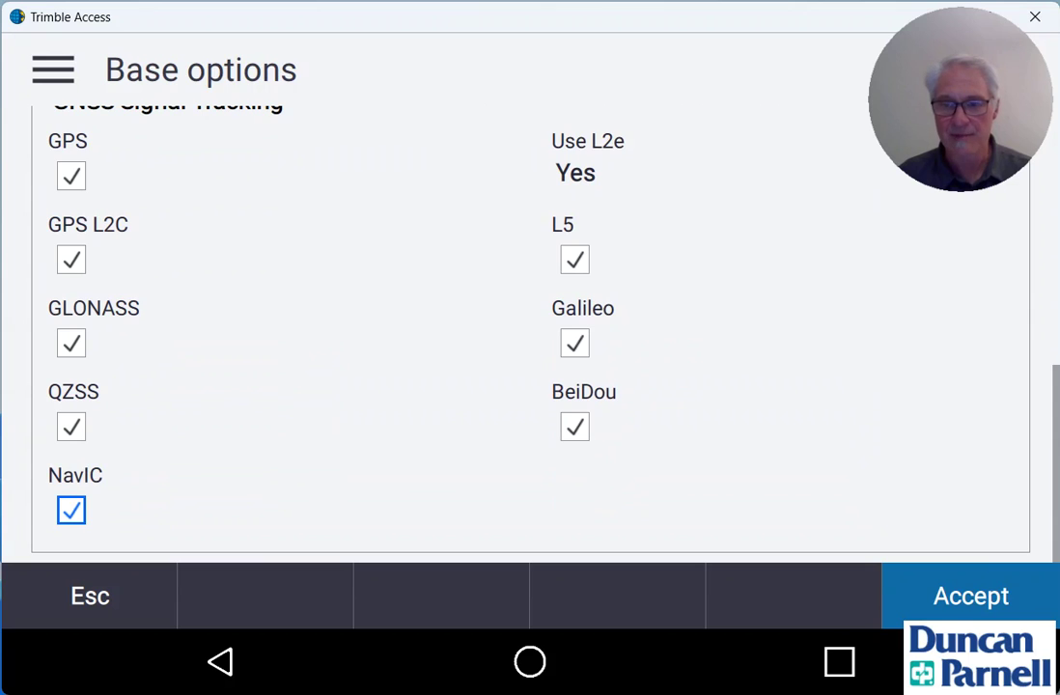
{"action": "key", "text": "Return"}
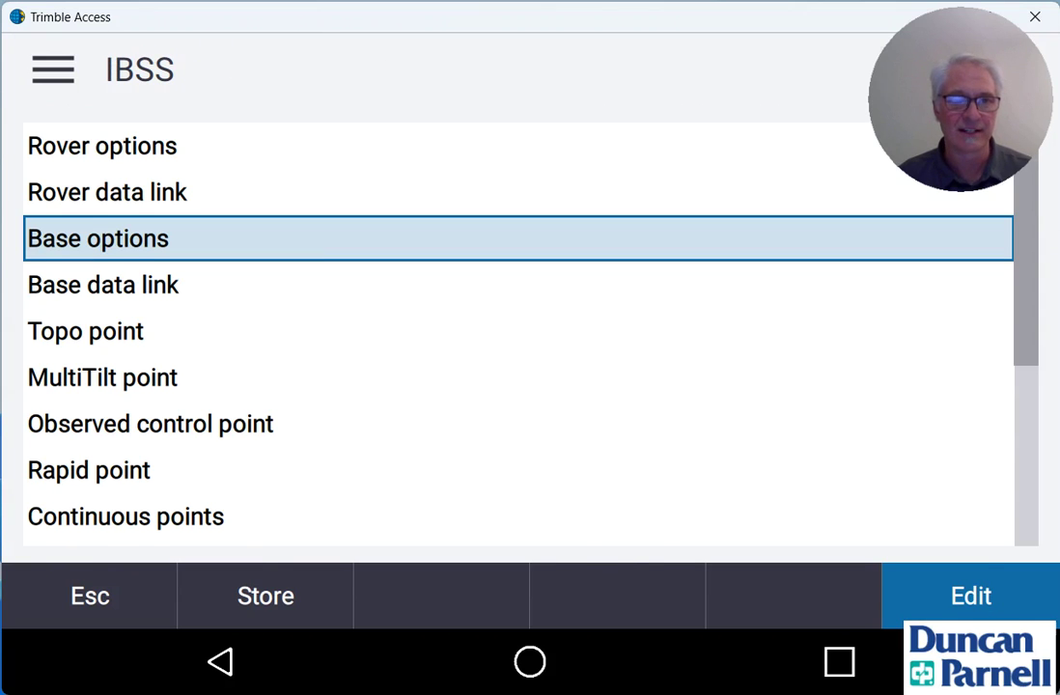
Configure the style's base data link as an Internet connection with IBSS as the GNSS correction source
{"action": "double_click", "coordinate": [103, 284]}
{"action": "left_click", "coordinate": [181, 221]}
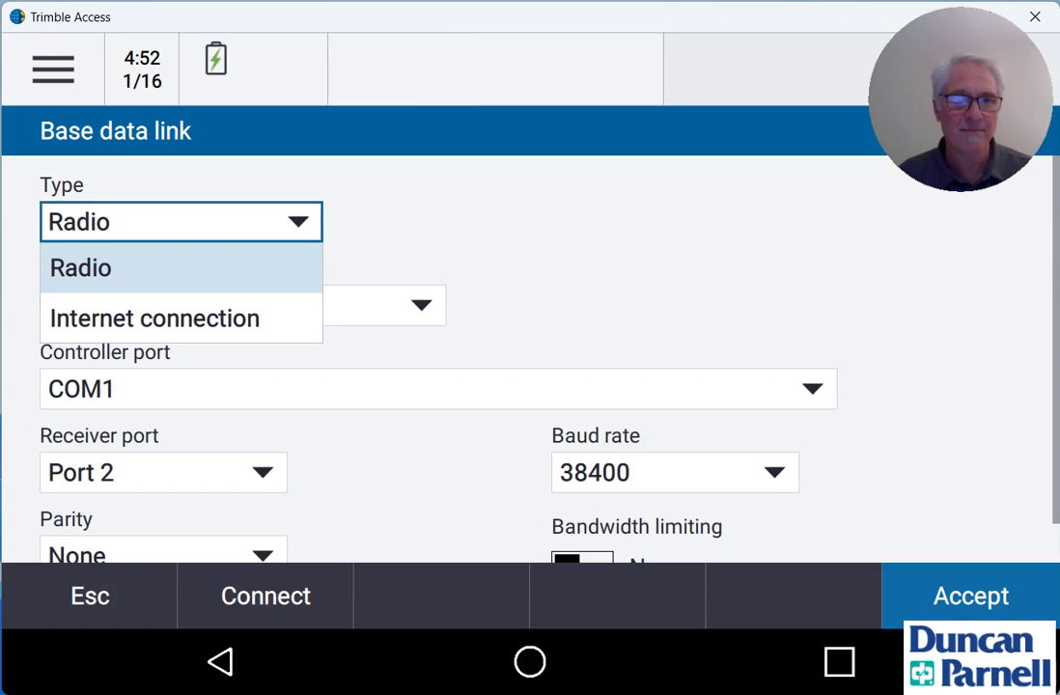
{"action": "key", "text": "Down"}
{"action": "key", "text": "Return"}
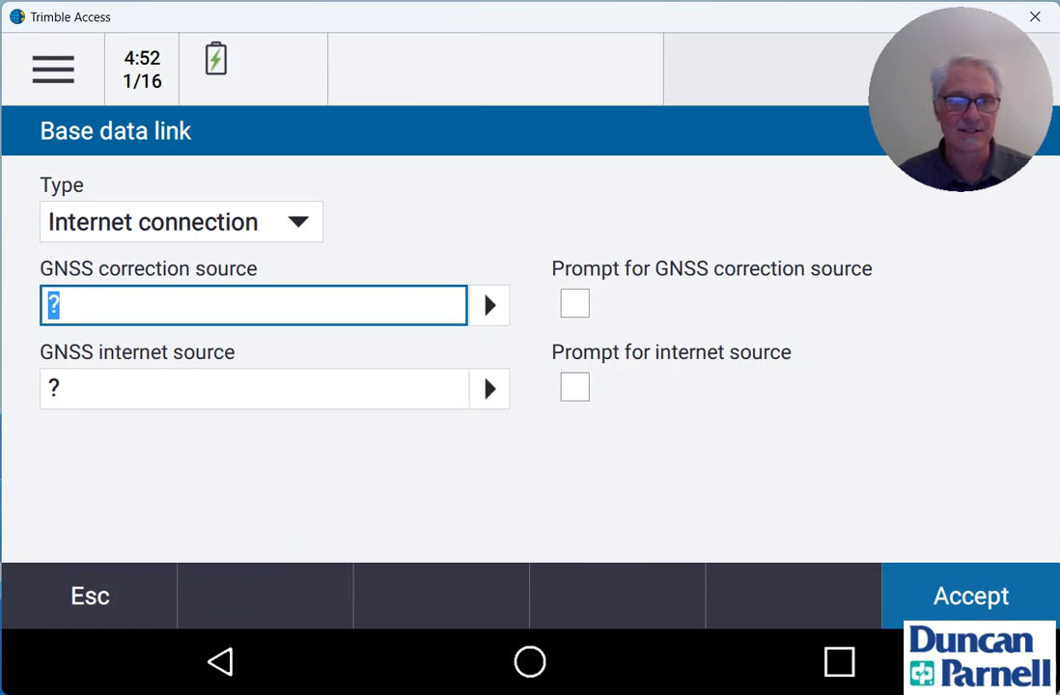
{"action": "left_click", "coordinate": [490, 305]}
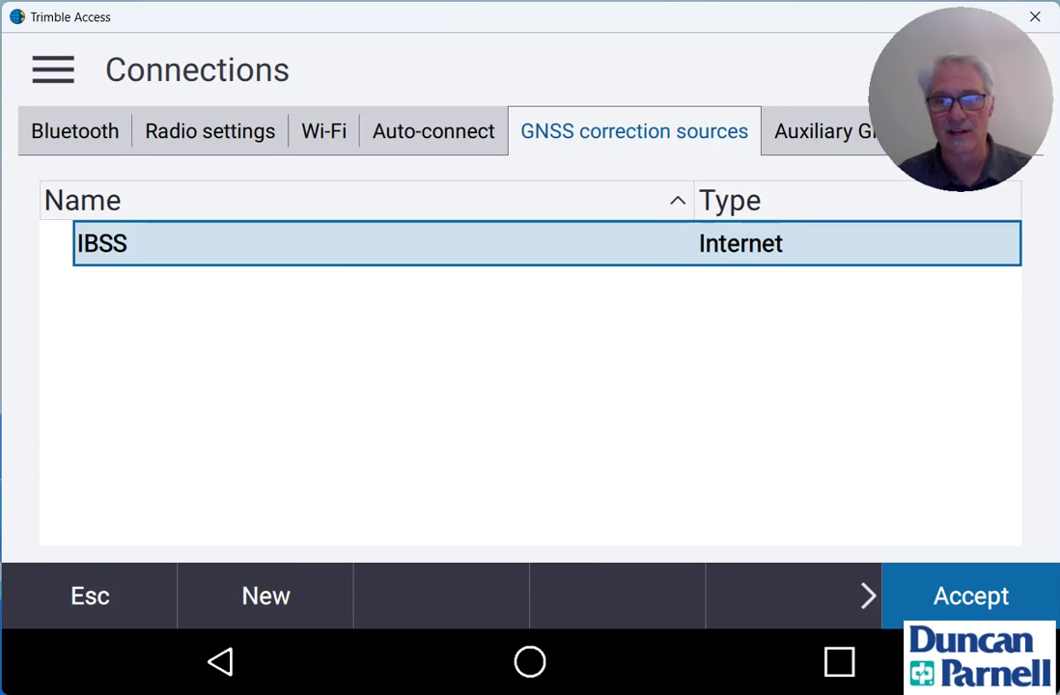
{"action": "key", "text": "Return"}
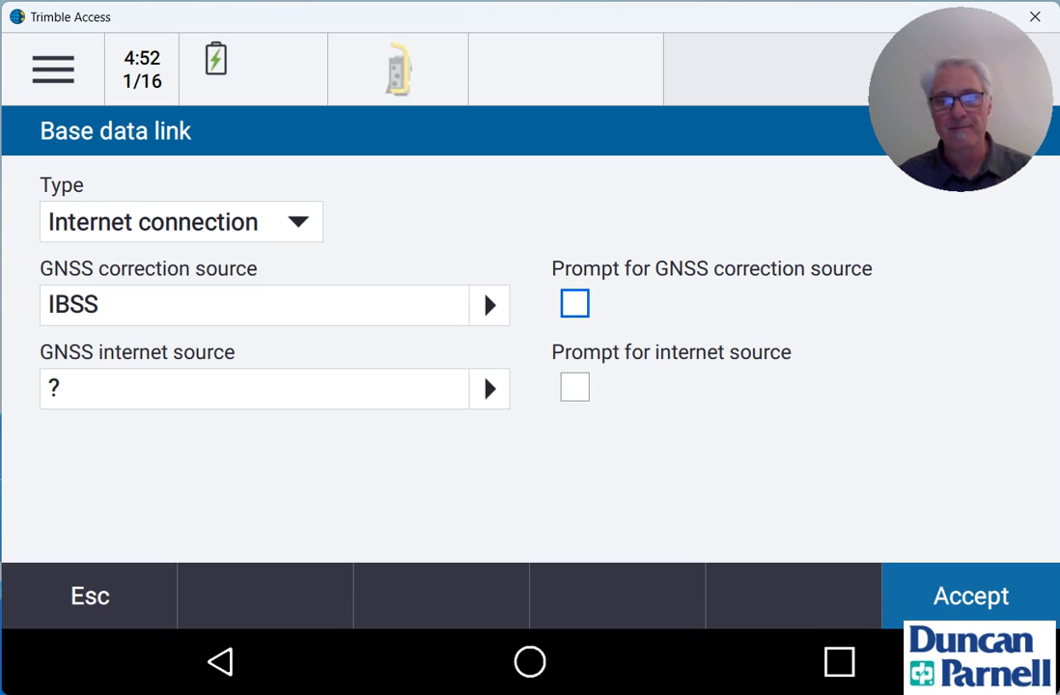
Set the base data link's GNSS internet source to Receiver internet - Wi-Fi and accept the data link
{"action": "left_click", "coordinate": [489, 389]}
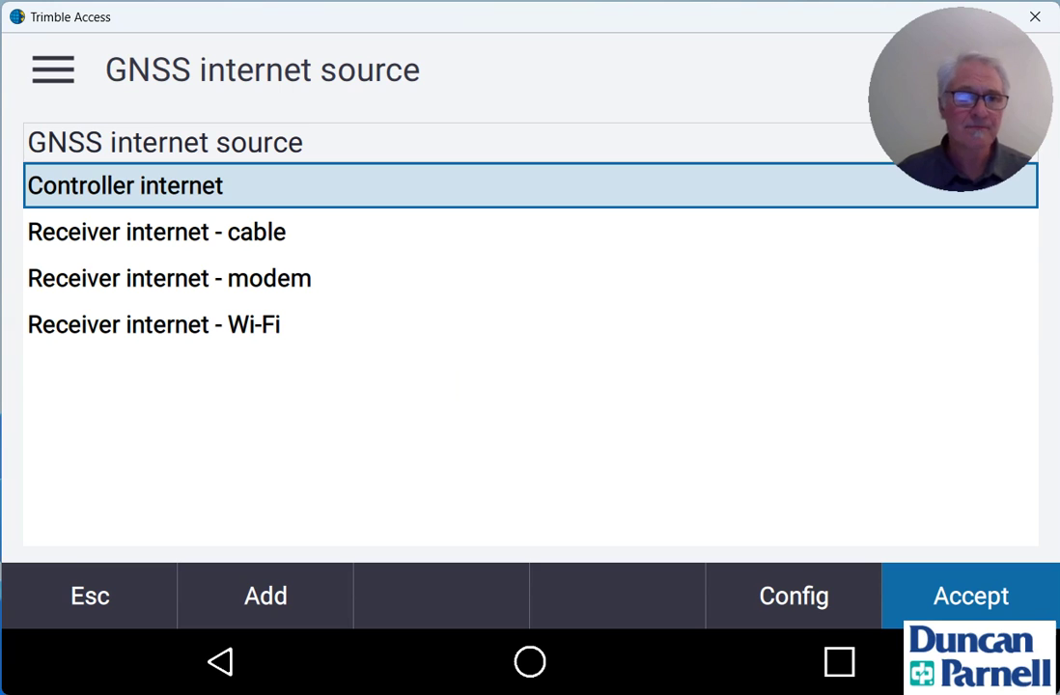
{"action": "left_click", "coordinate": [154, 324]}
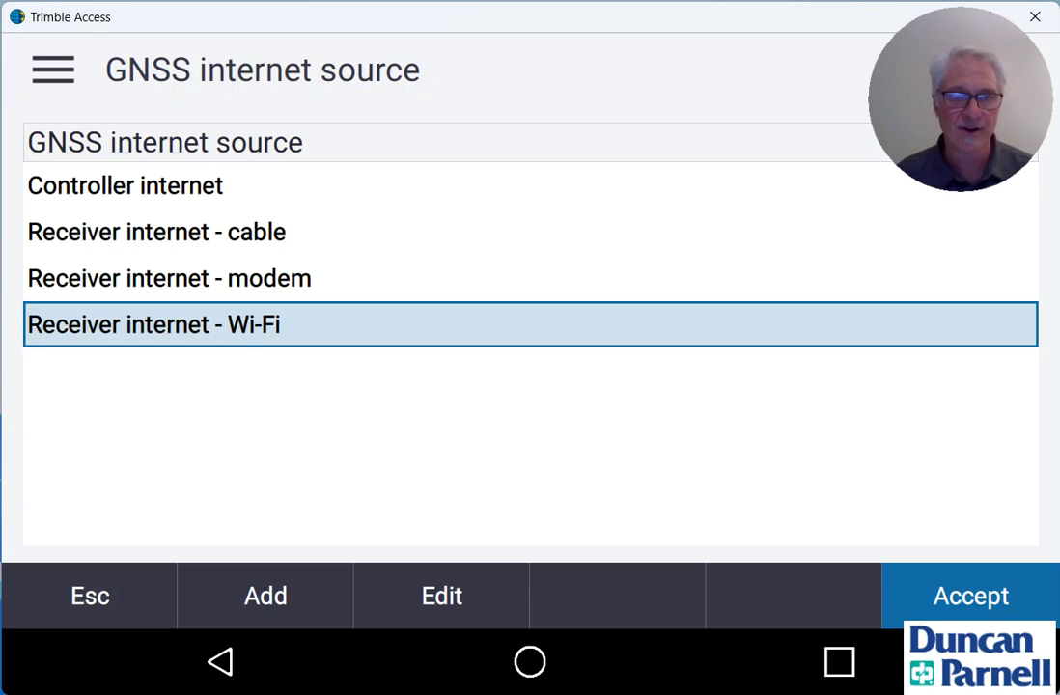
{"action": "key", "text": "Return"}
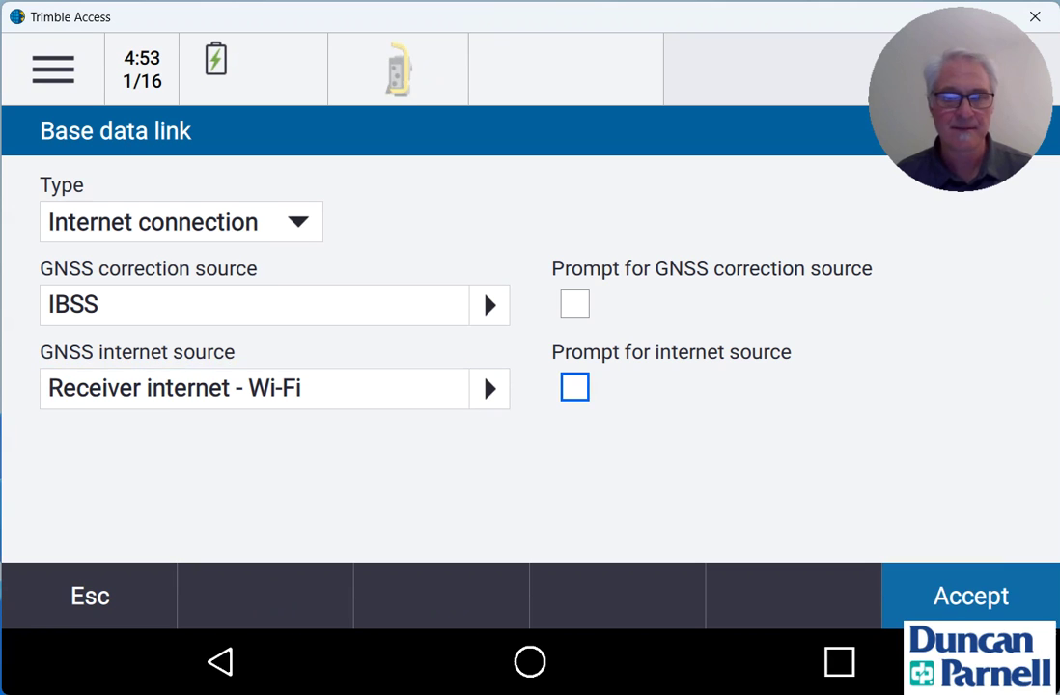
{"action": "key", "text": "Return"}
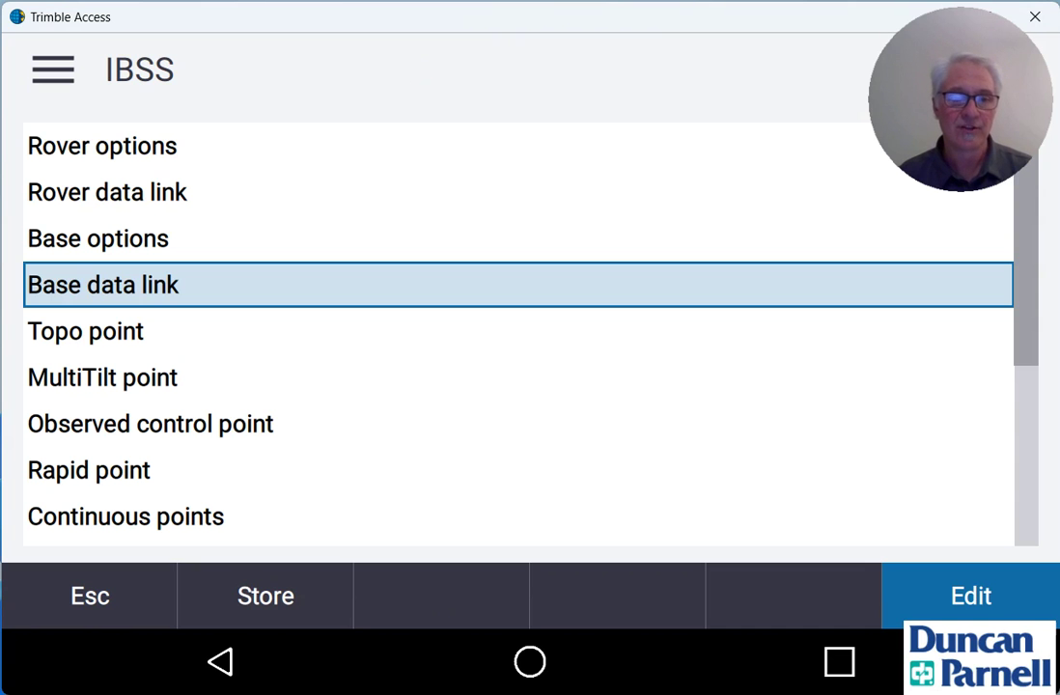
Finish editing the IBSS style and leave the survey styles list to return to the Projects screen
{"action": "key", "text": "Escape"}
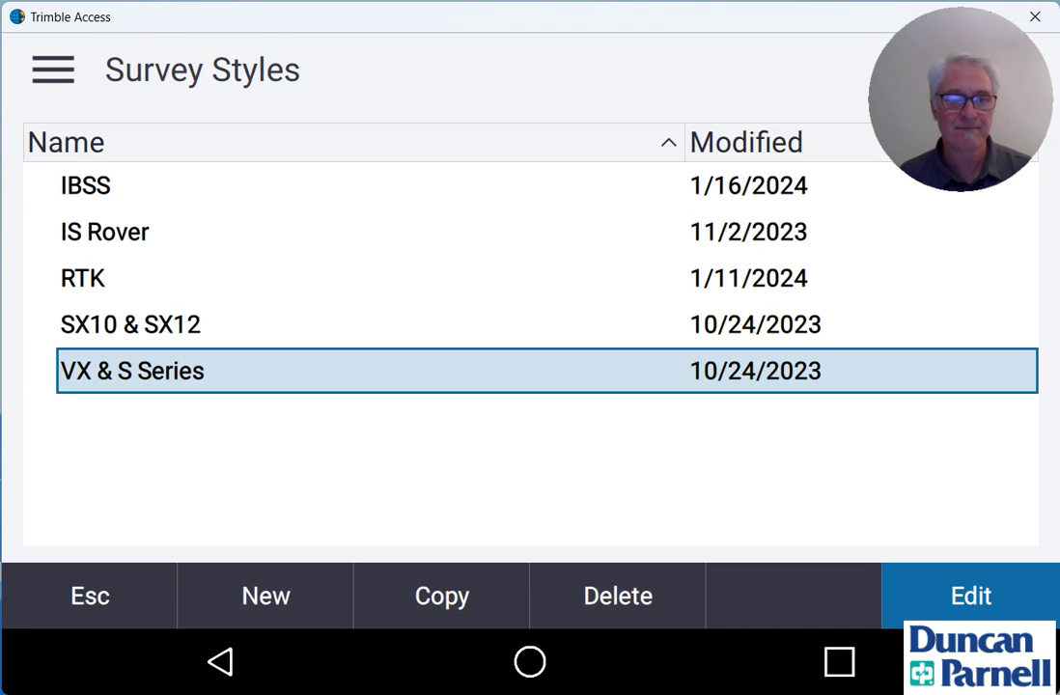
{"action": "key", "text": "Escape"}
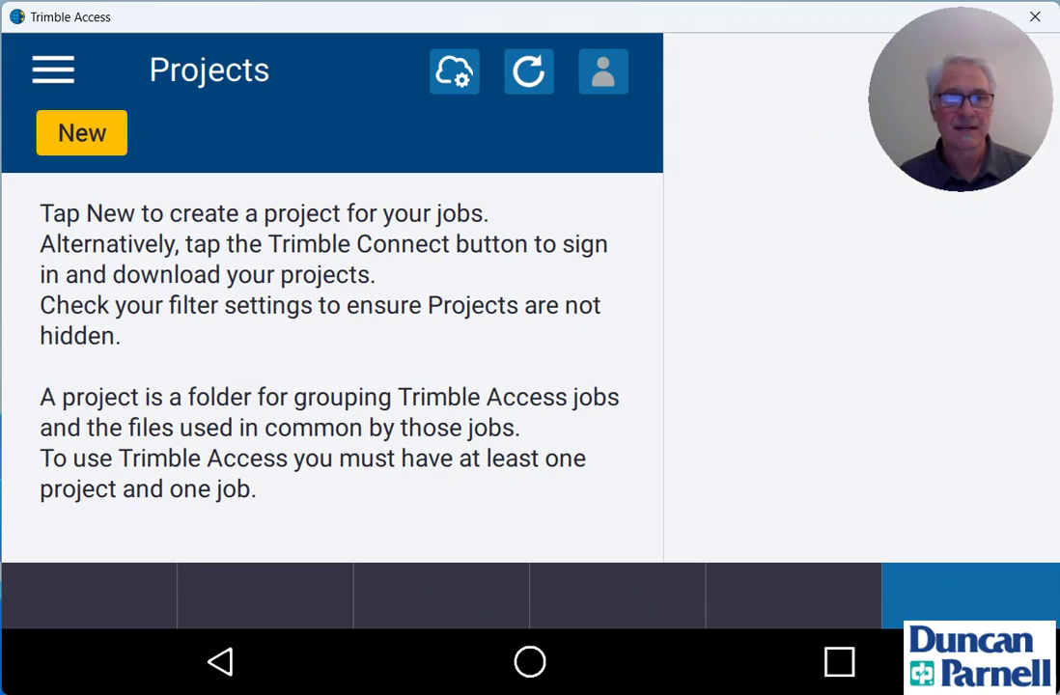